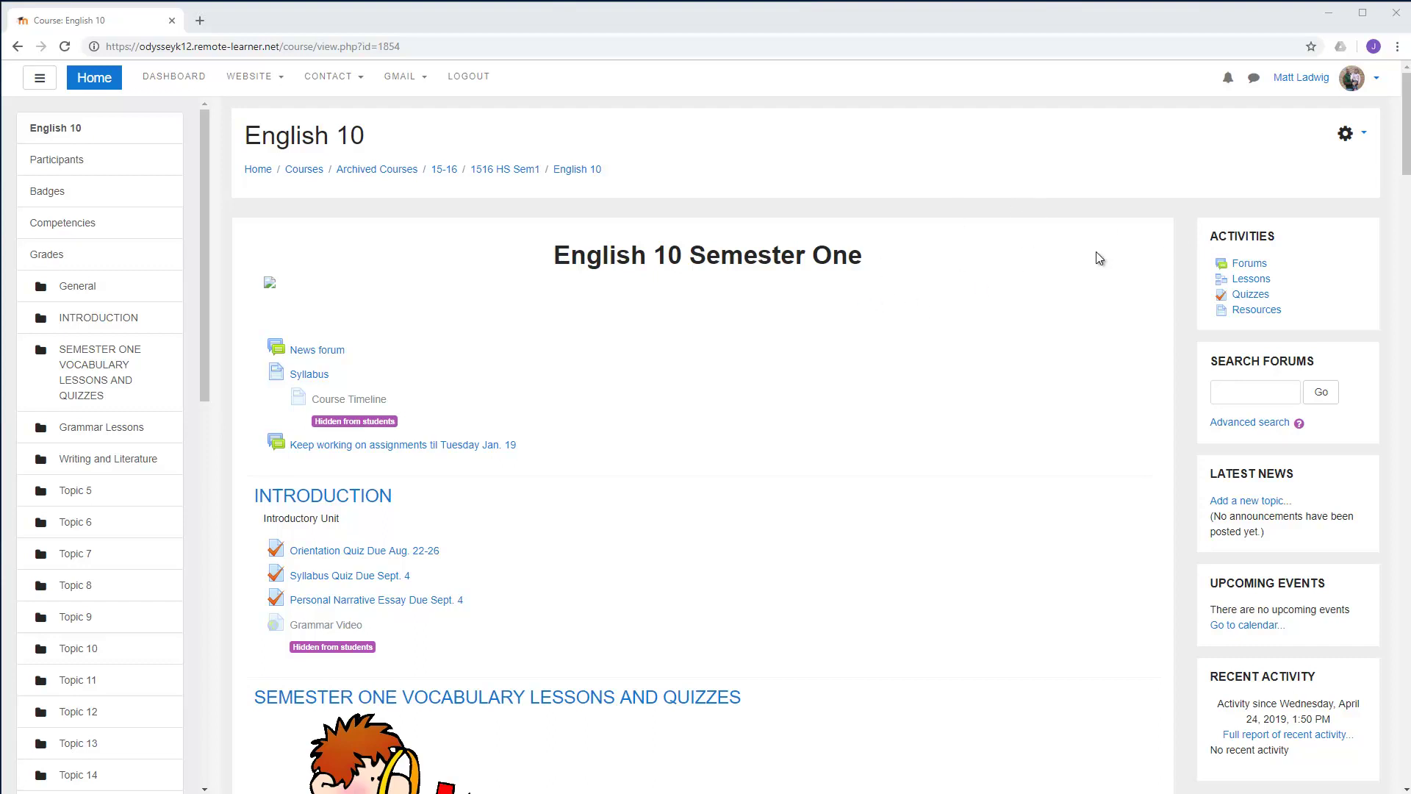
Step: Go to the English 10 course administration page and open the question bank's Categories list
{"action": "left_click", "coordinate": [1300, 78]}
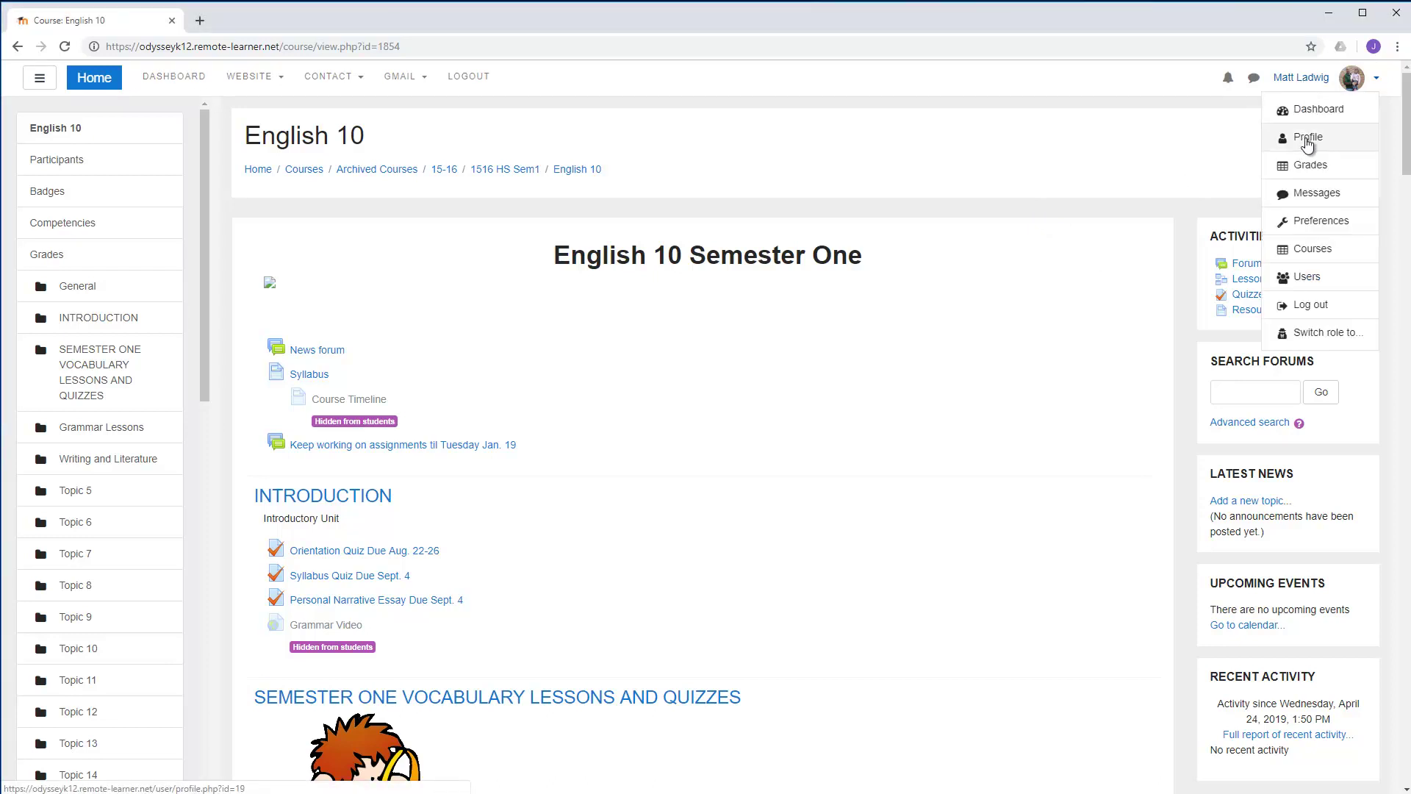
{"action": "left_click", "coordinate": [1165, 170]}
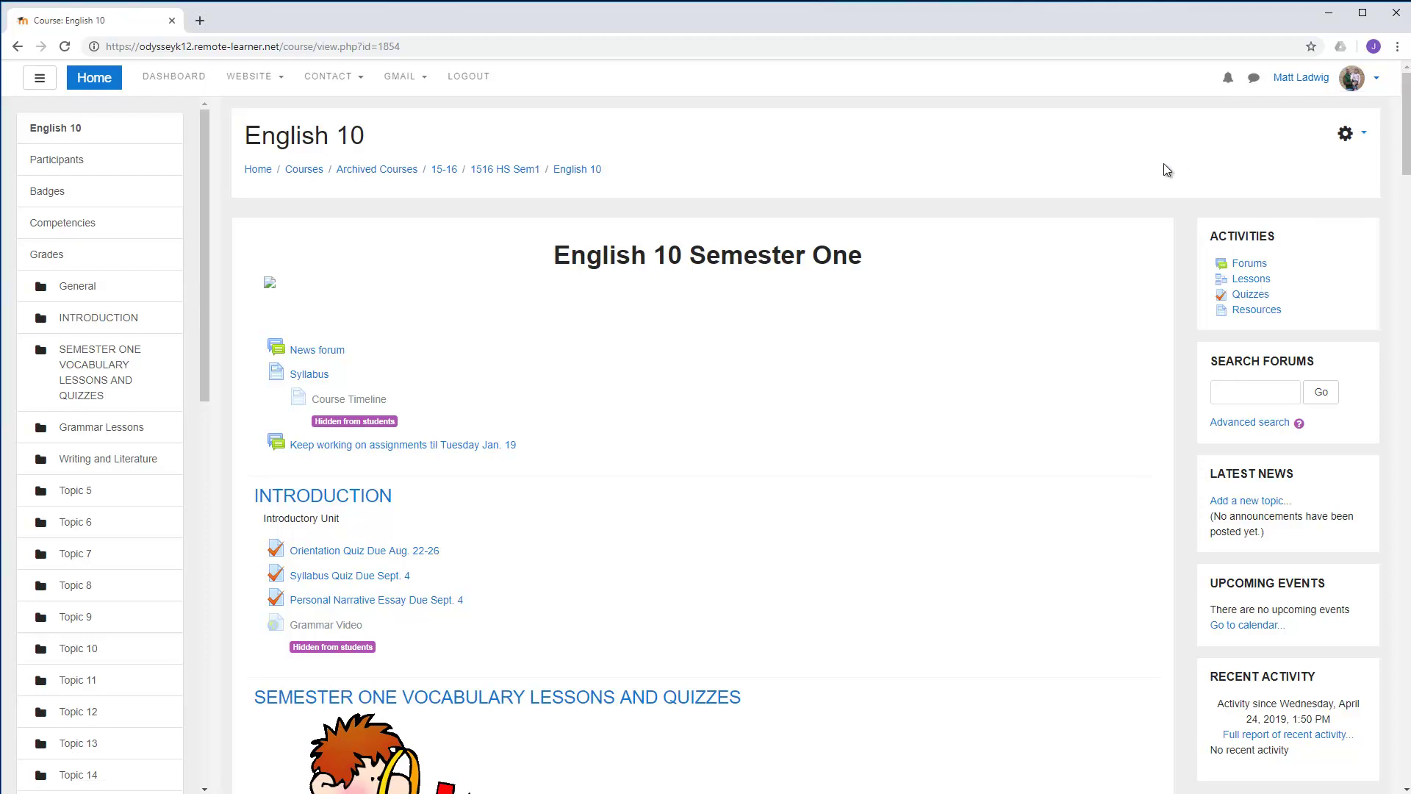
{"action": "left_click", "coordinate": [1347, 136]}
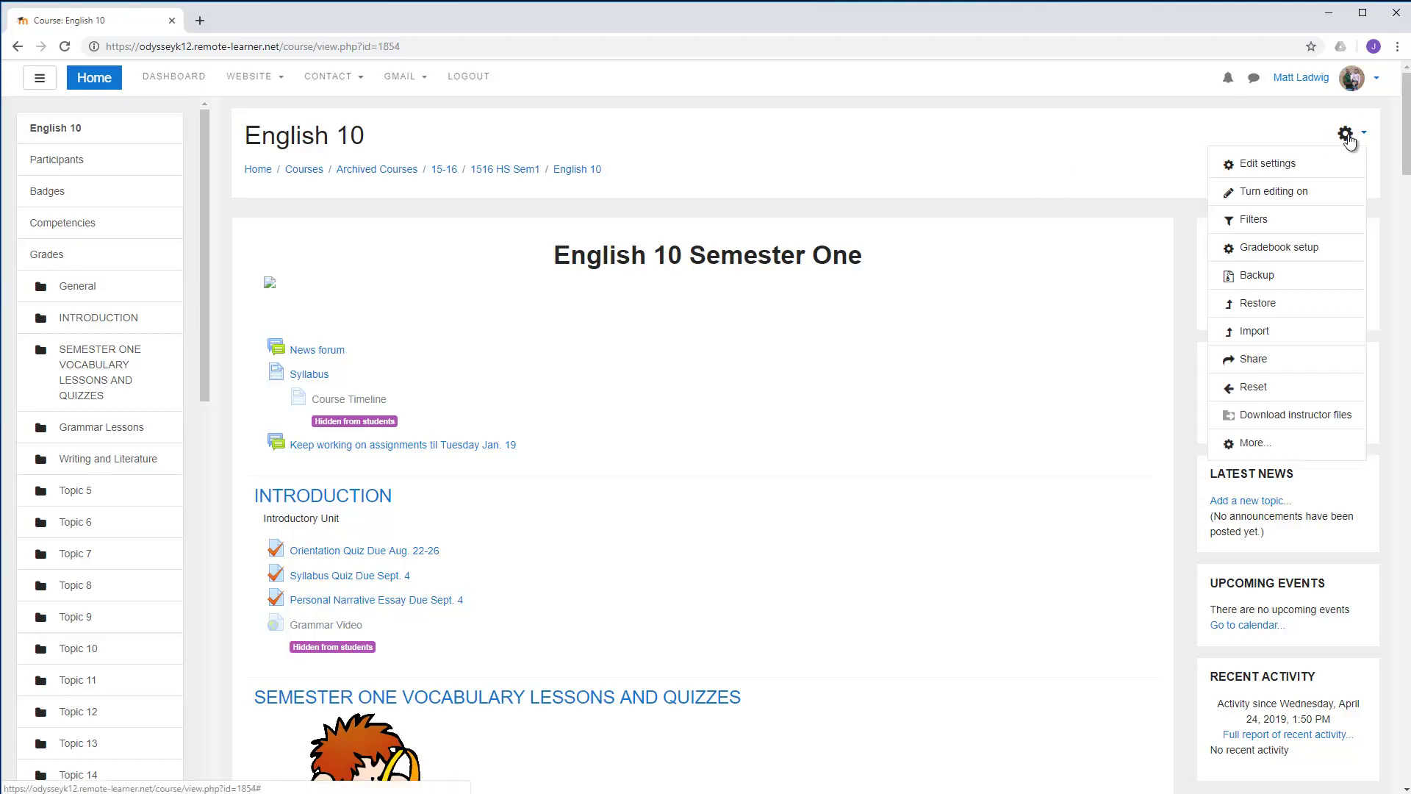
{"action": "left_click", "coordinate": [1250, 445]}
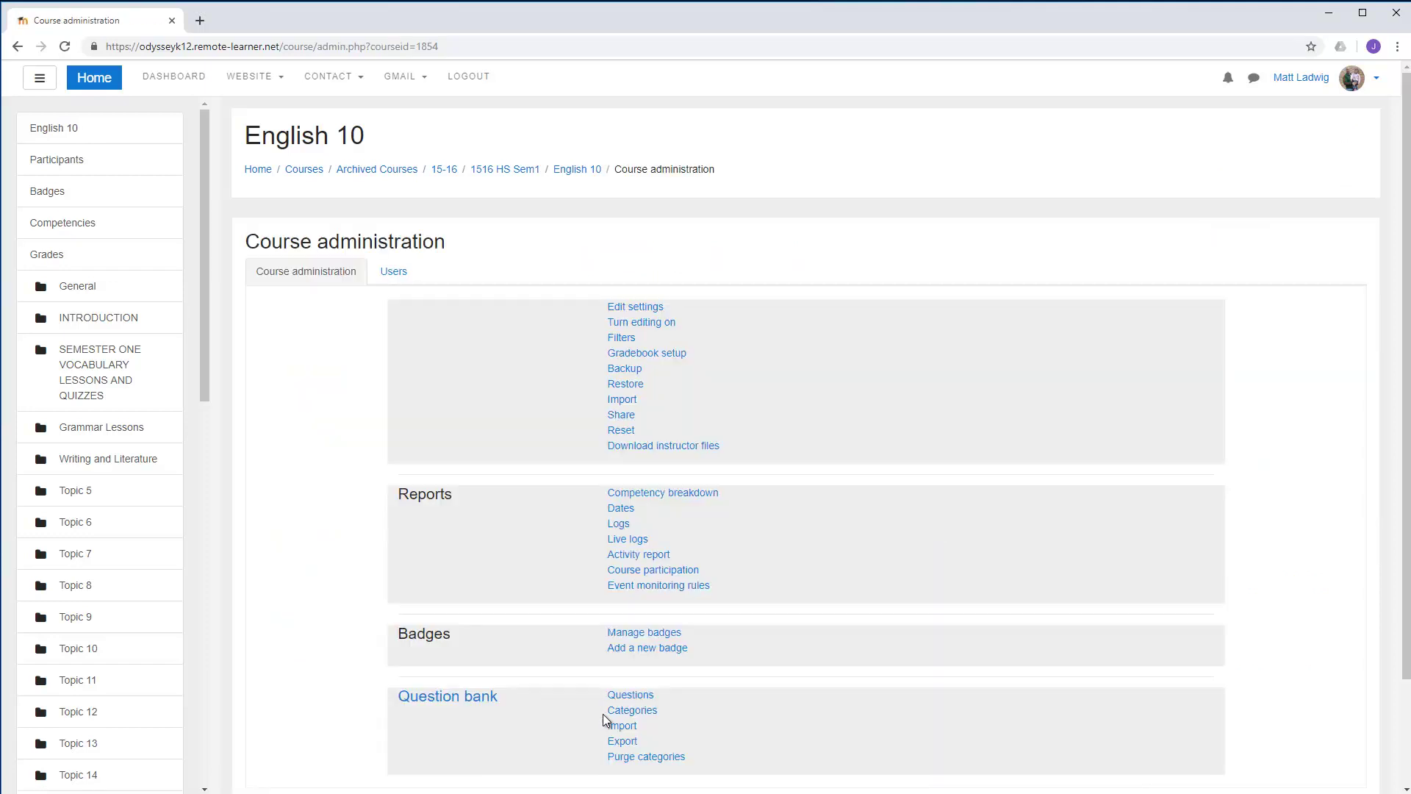
{"action": "left_click", "coordinate": [632, 711]}
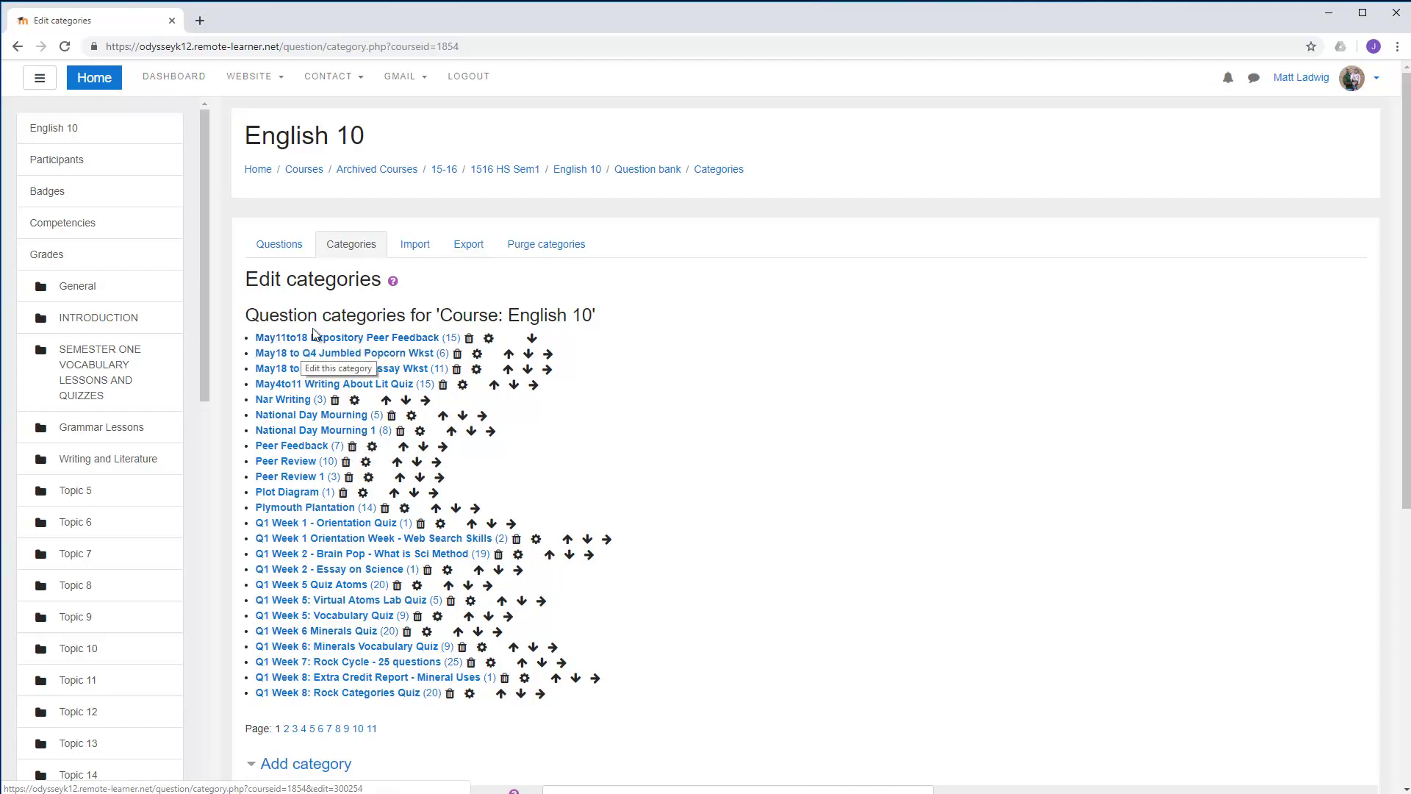
Step: Create 'Main Category' under May11to18 Expository Peer Feedback, then move it to the top level
{"action": "scroll", "coordinate": [306, 461], "scroll_direction": "down", "scroll_amount": 3}
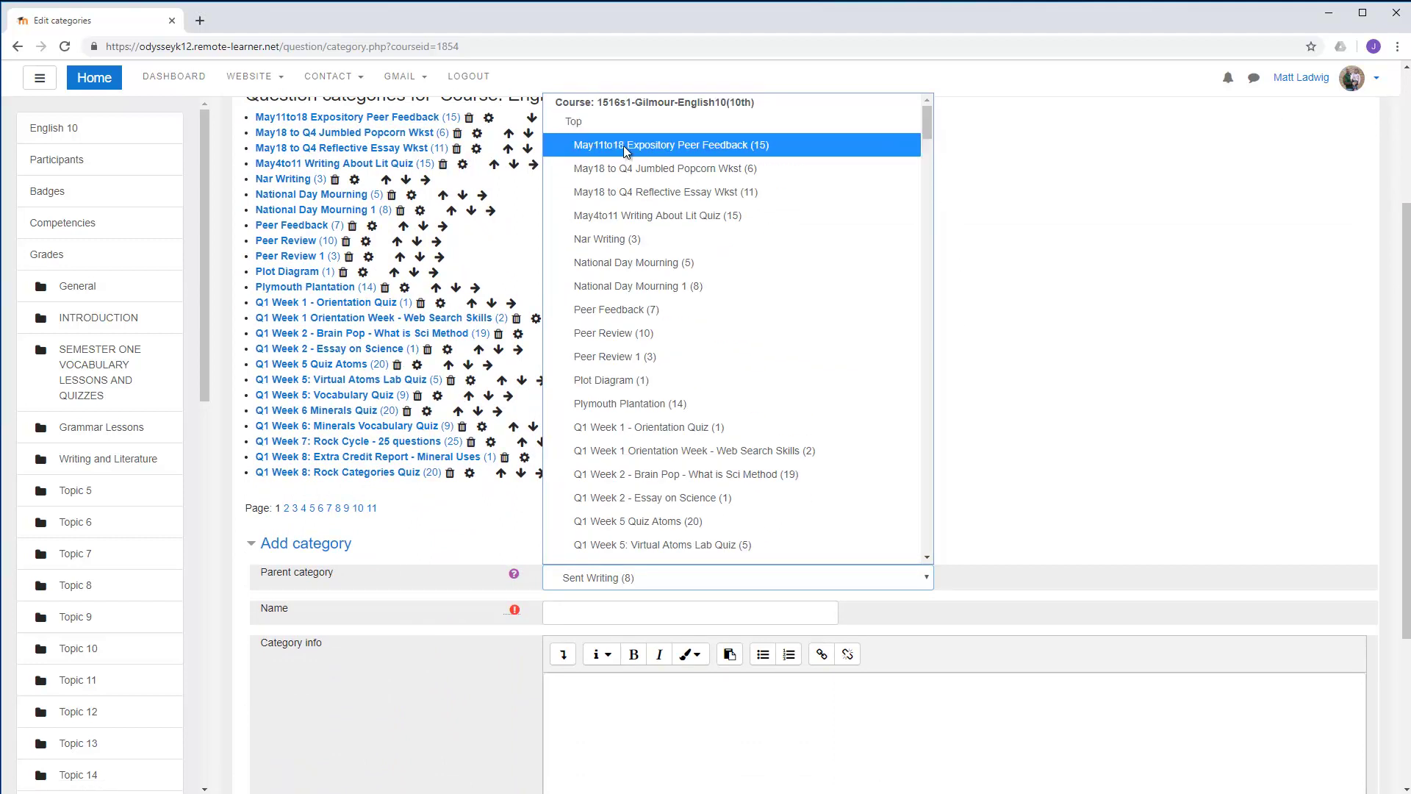
{"action": "left_click", "coordinate": [624, 145]}
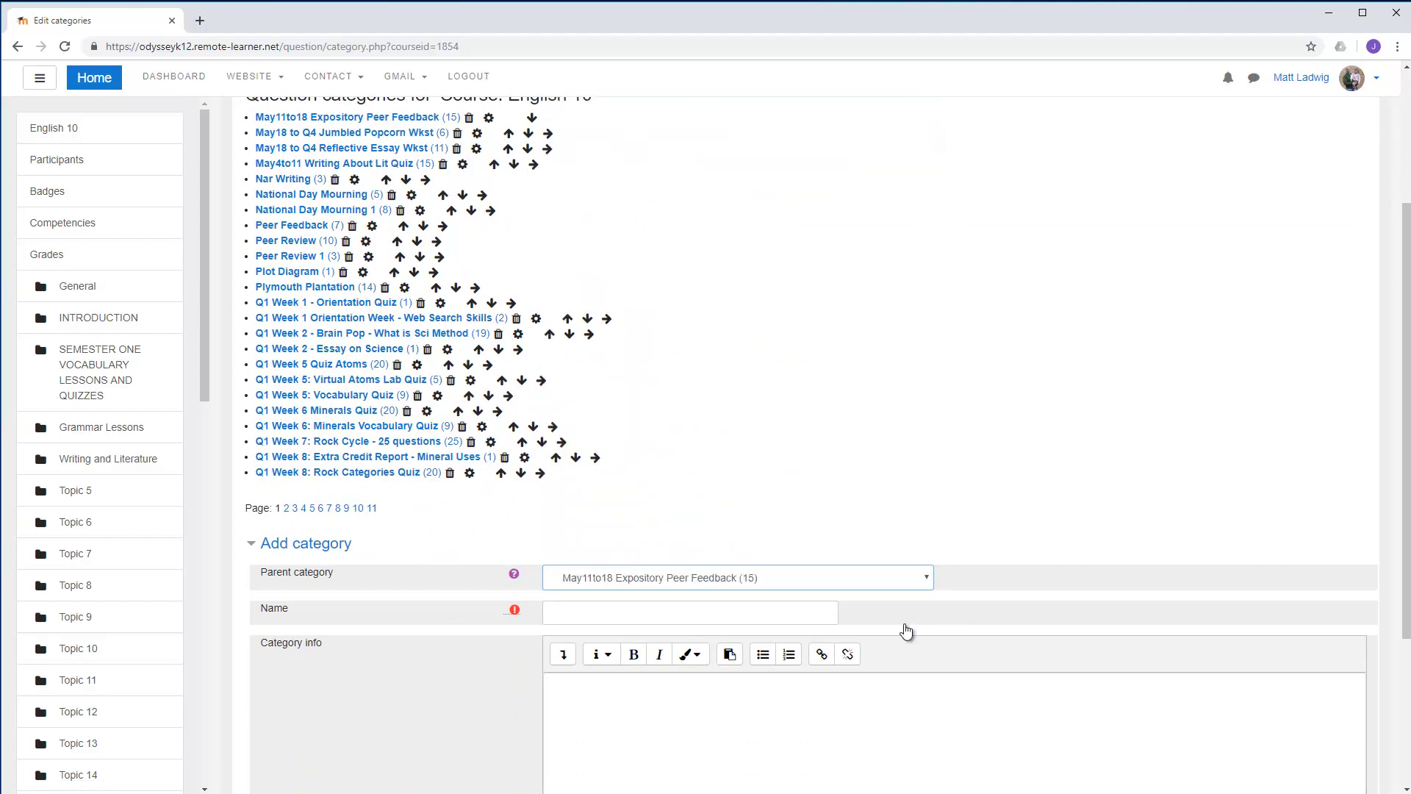
{"action": "left_click", "coordinate": [577, 612]}
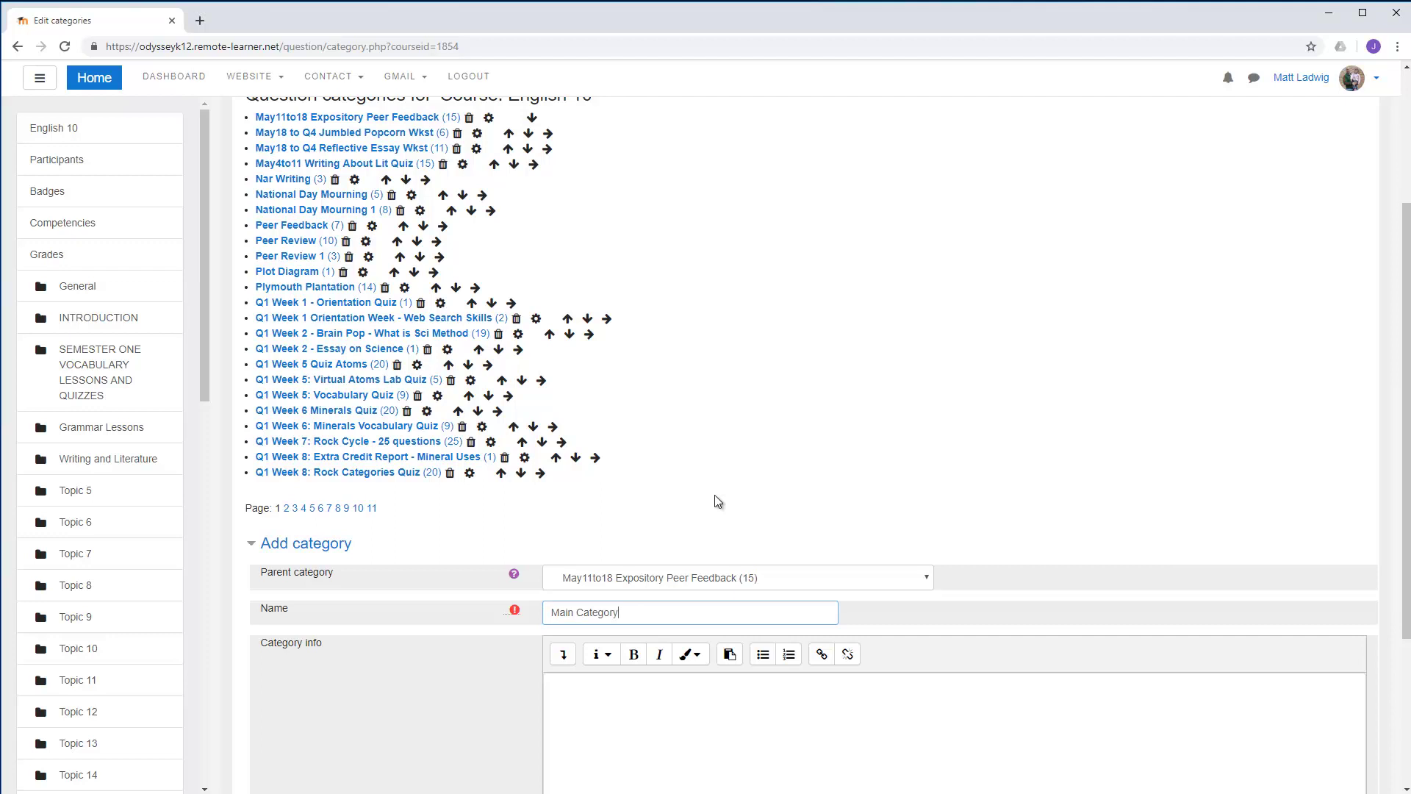
{"action": "type", "text": "Main Category"}
{"action": "scroll", "coordinate": [443, 615], "scroll_direction": "down", "scroll_amount": 3}
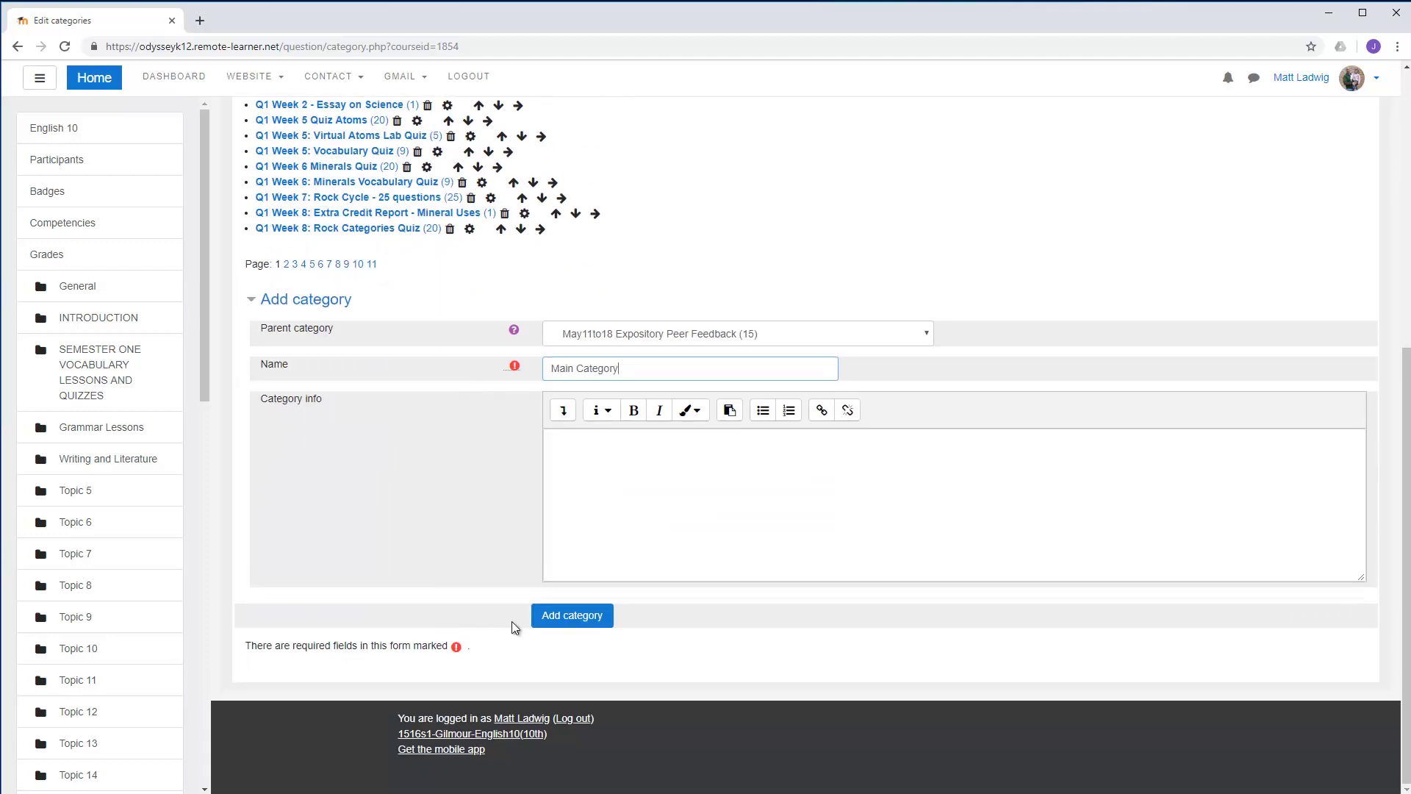
{"action": "left_click", "coordinate": [553, 617]}
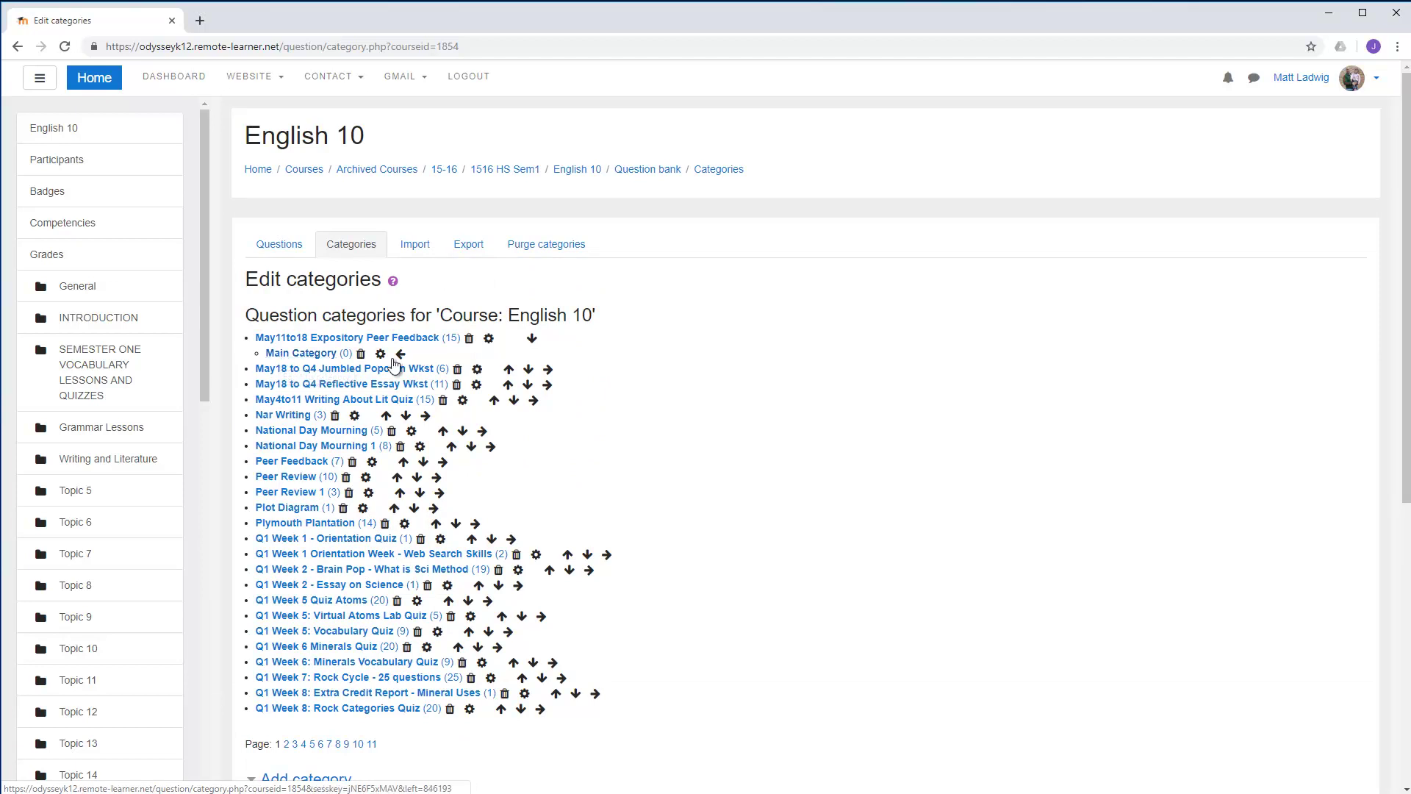
{"action": "left_click", "coordinate": [401, 353]}
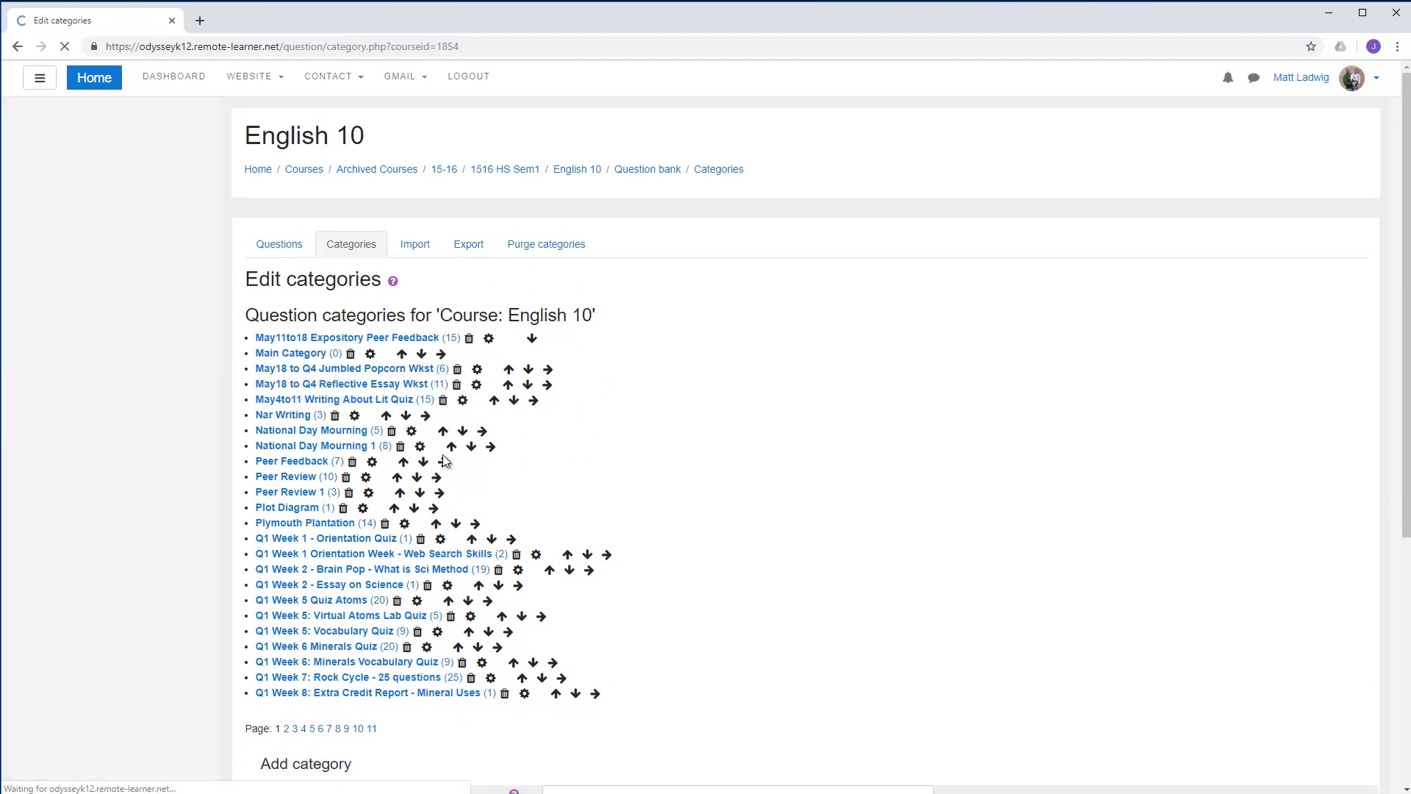
Step: Move Main Category up to the first position among the top-level categories
{"action": "left_click", "coordinate": [401, 354]}
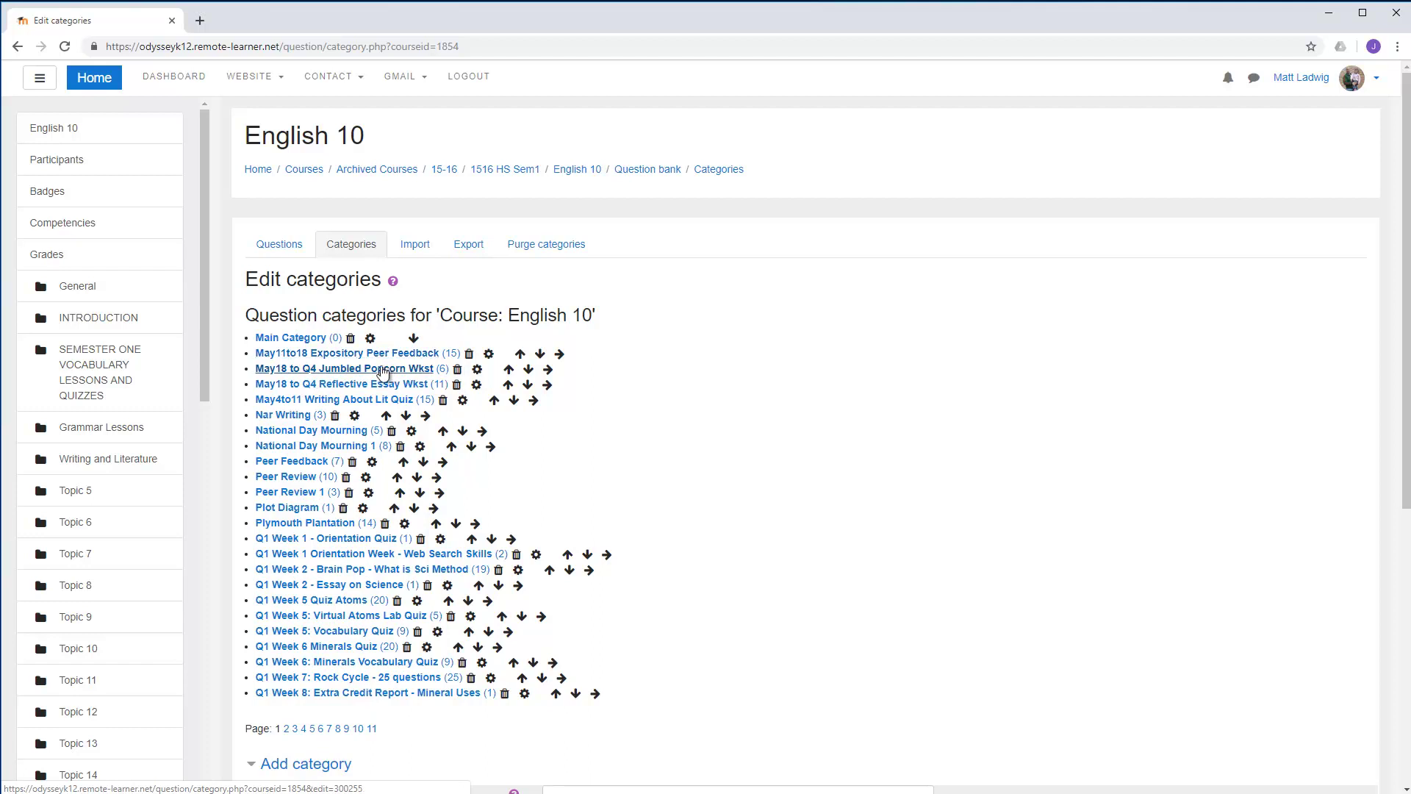
Step: Nest May18 to Q4 Jumbled Popcorn Wkst through Q1 Week 1 - Orientation Quiz under May11to18
{"action": "left_click", "coordinate": [548, 372]}
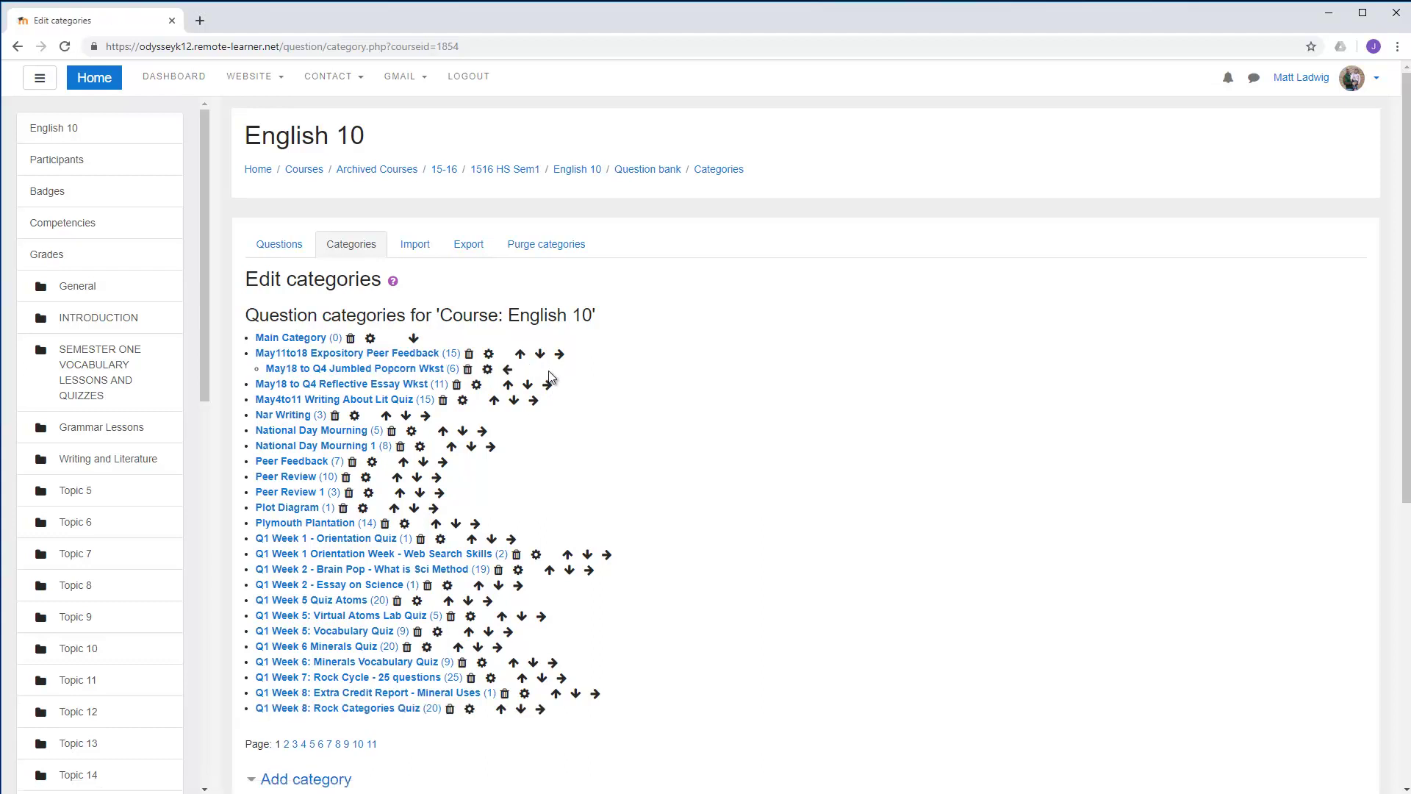
{"action": "left_click", "coordinate": [548, 386]}
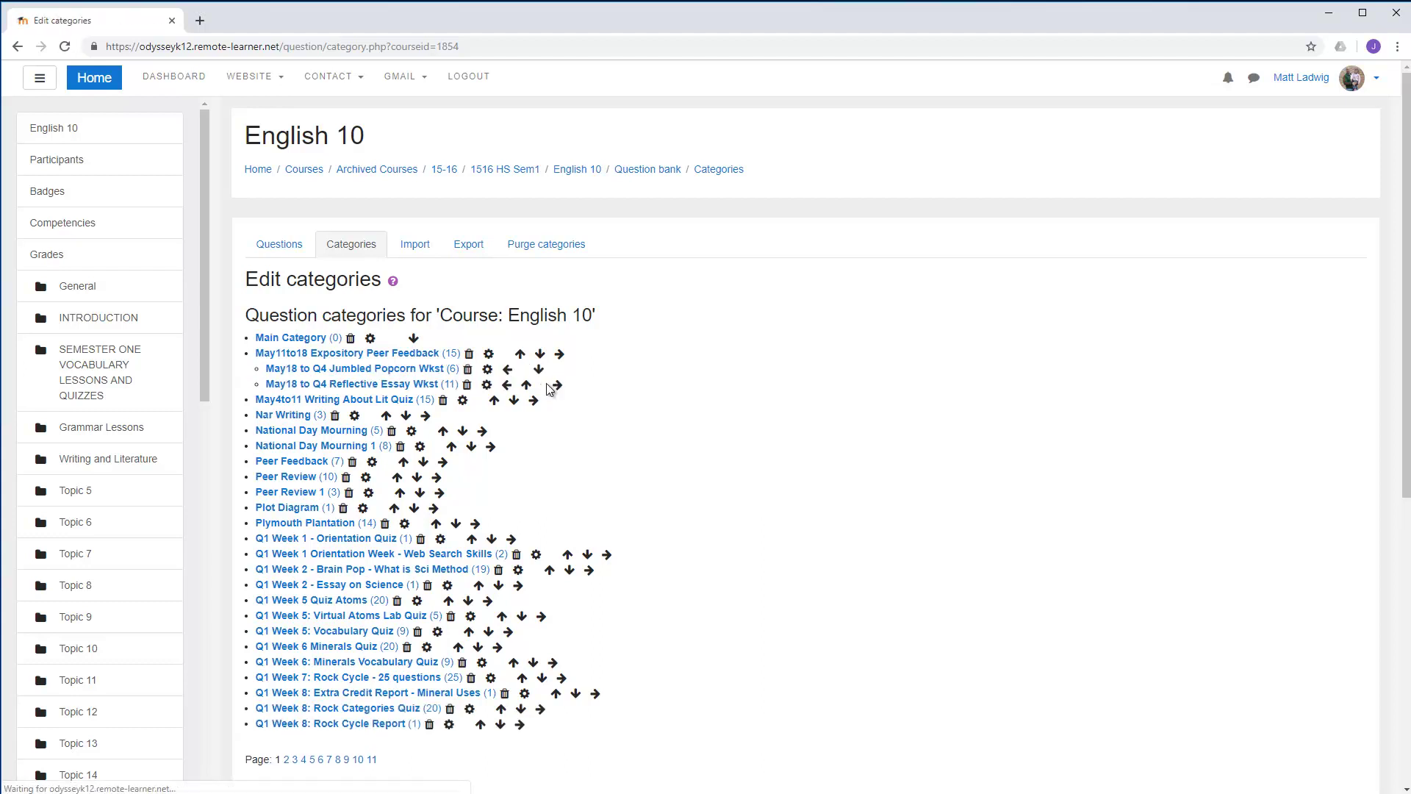
{"action": "left_click", "coordinate": [535, 401]}
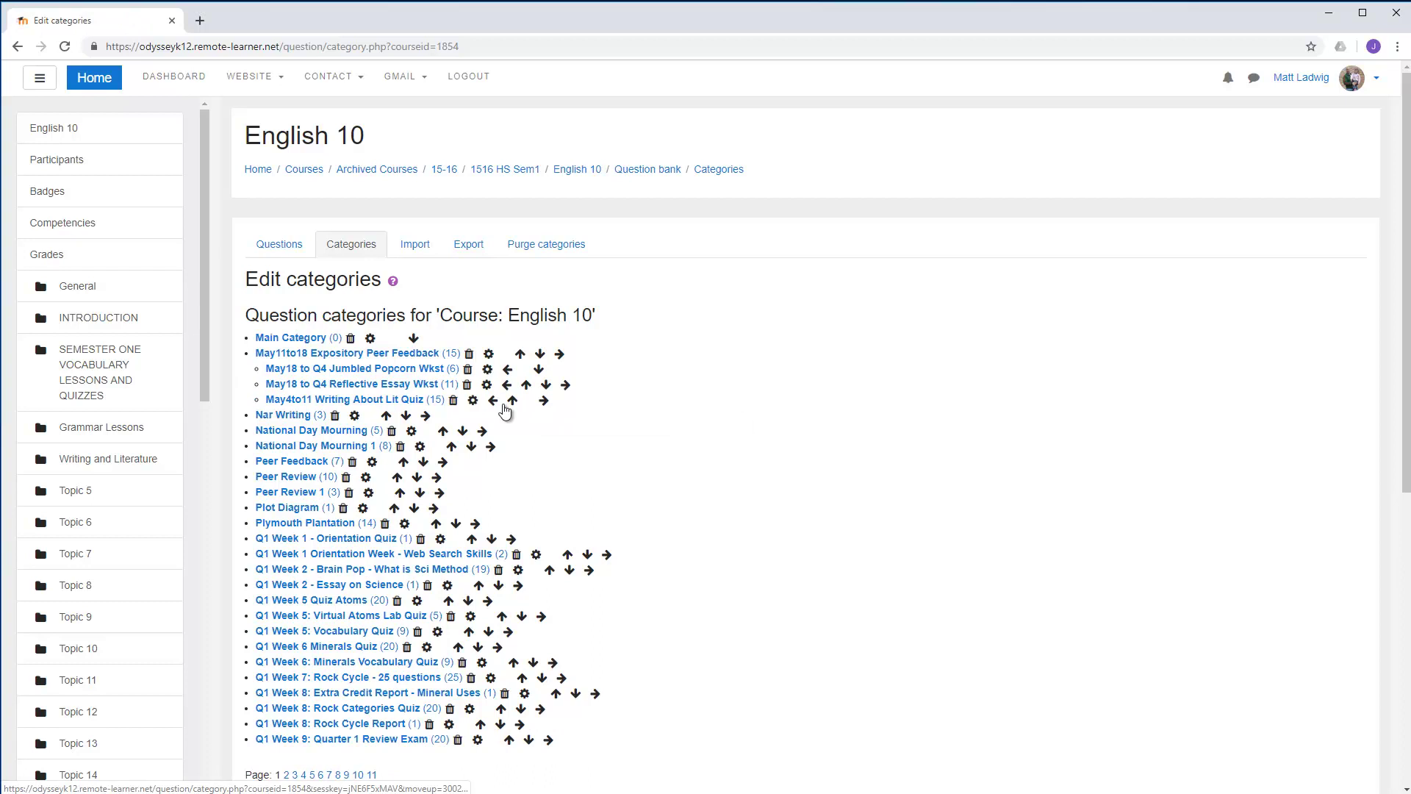
{"action": "left_click", "coordinate": [425, 419]}
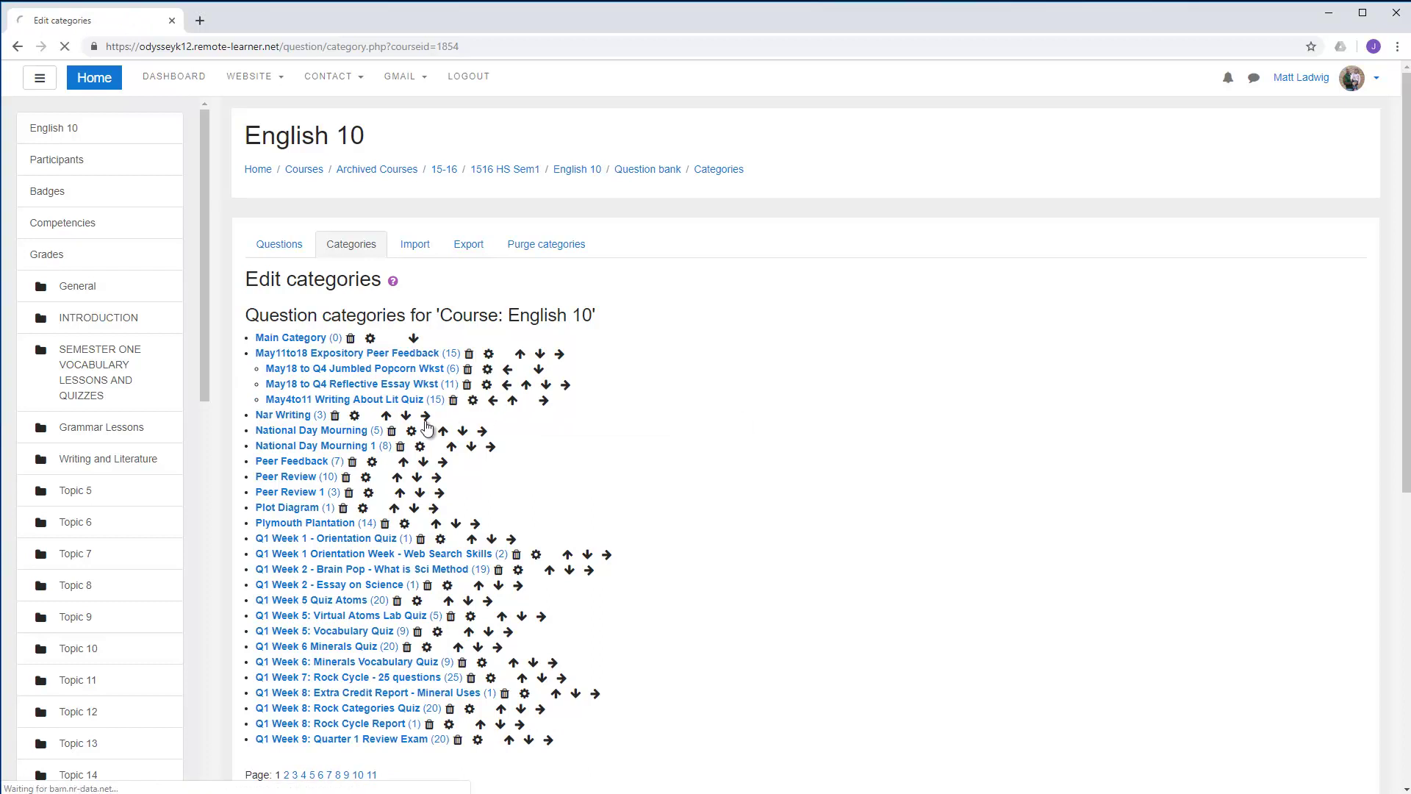
{"action": "left_click", "coordinate": [484, 432]}
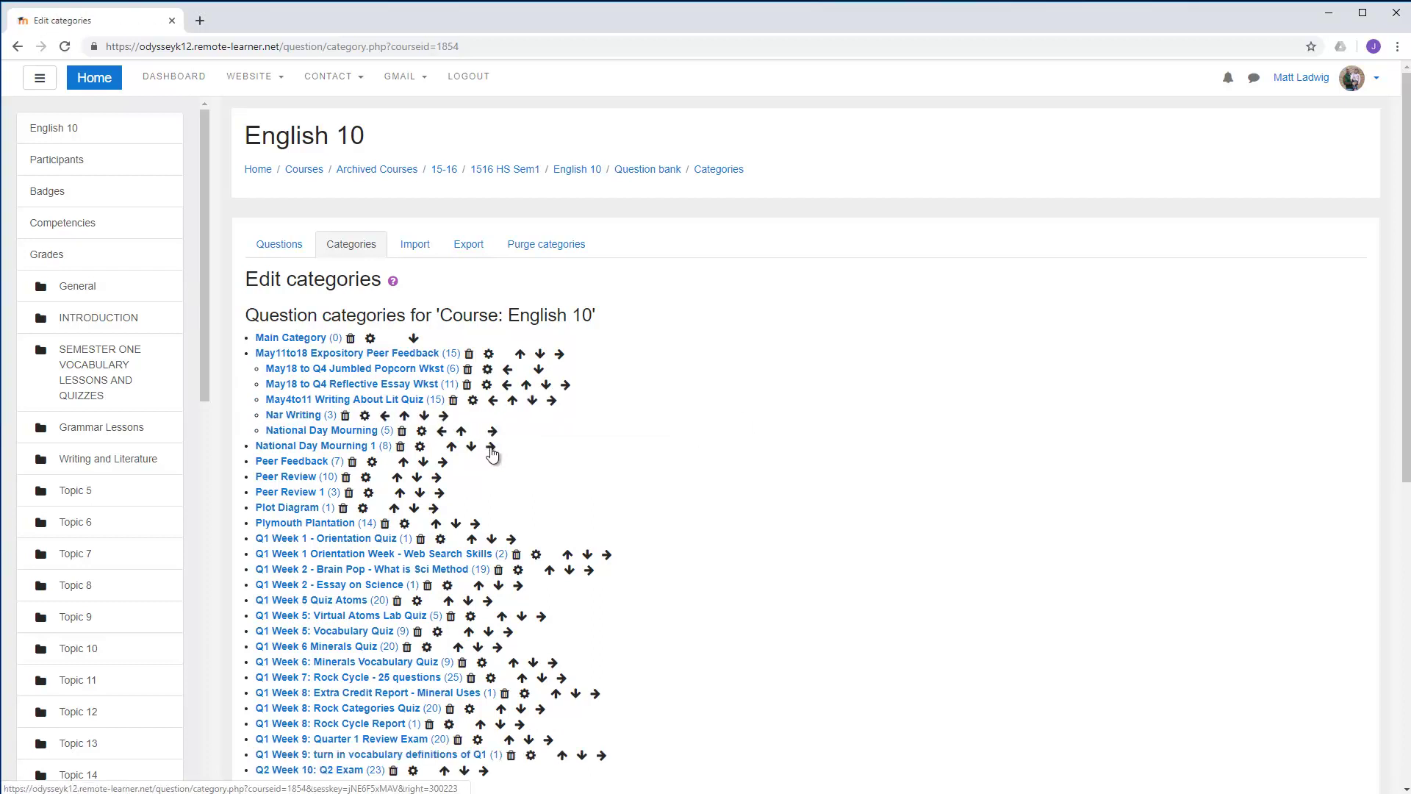
{"action": "left_click", "coordinate": [443, 462]}
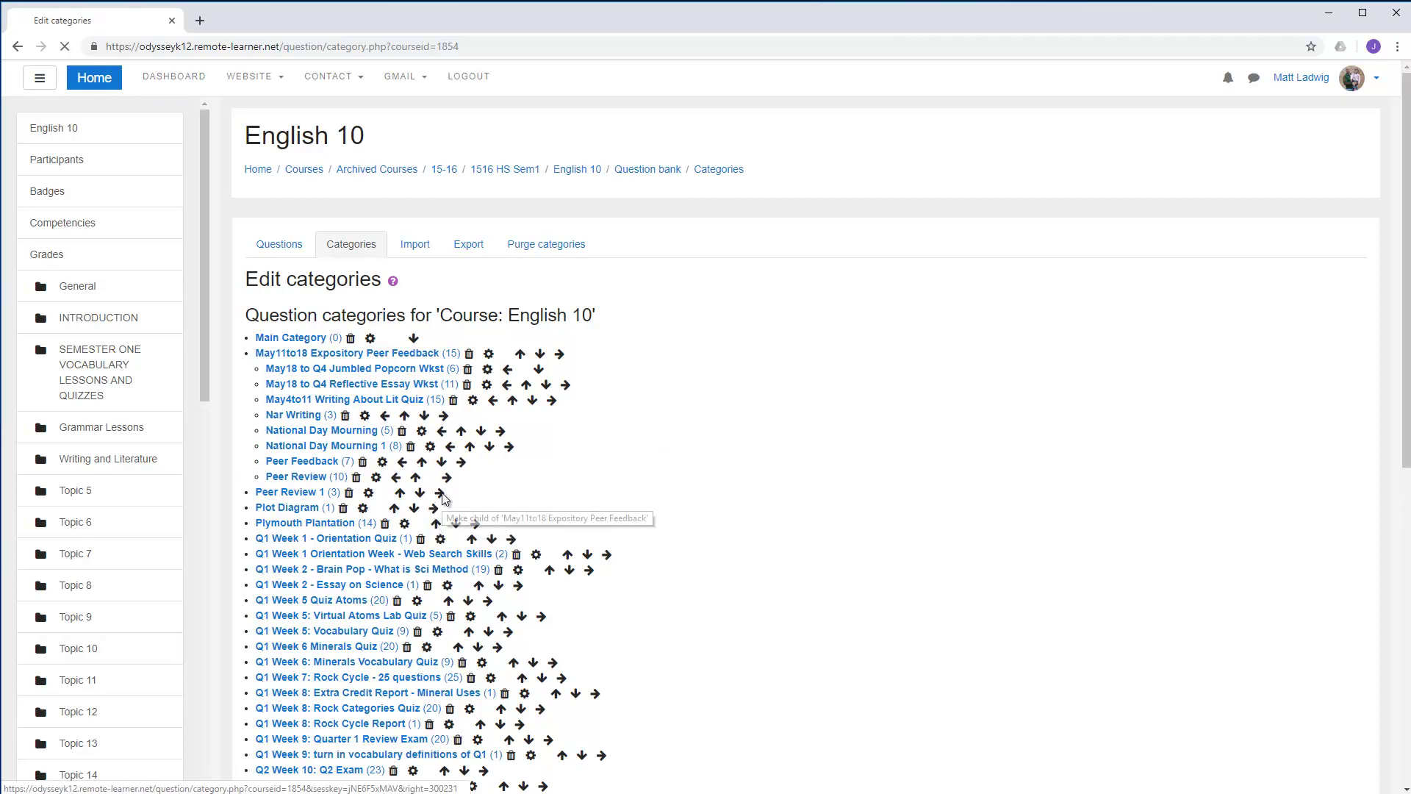
{"action": "left_click", "coordinate": [433, 509]}
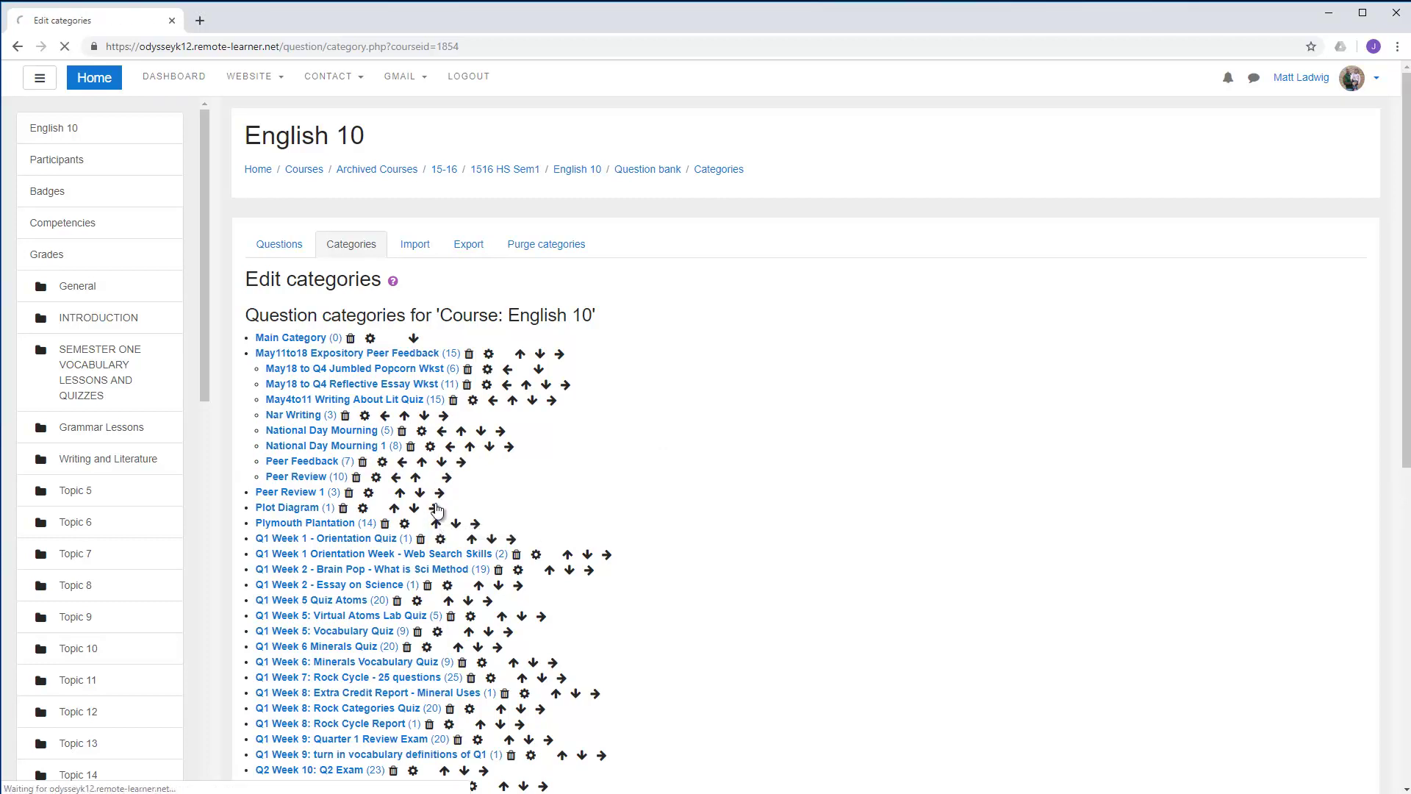
{"action": "left_click", "coordinate": [476, 523]}
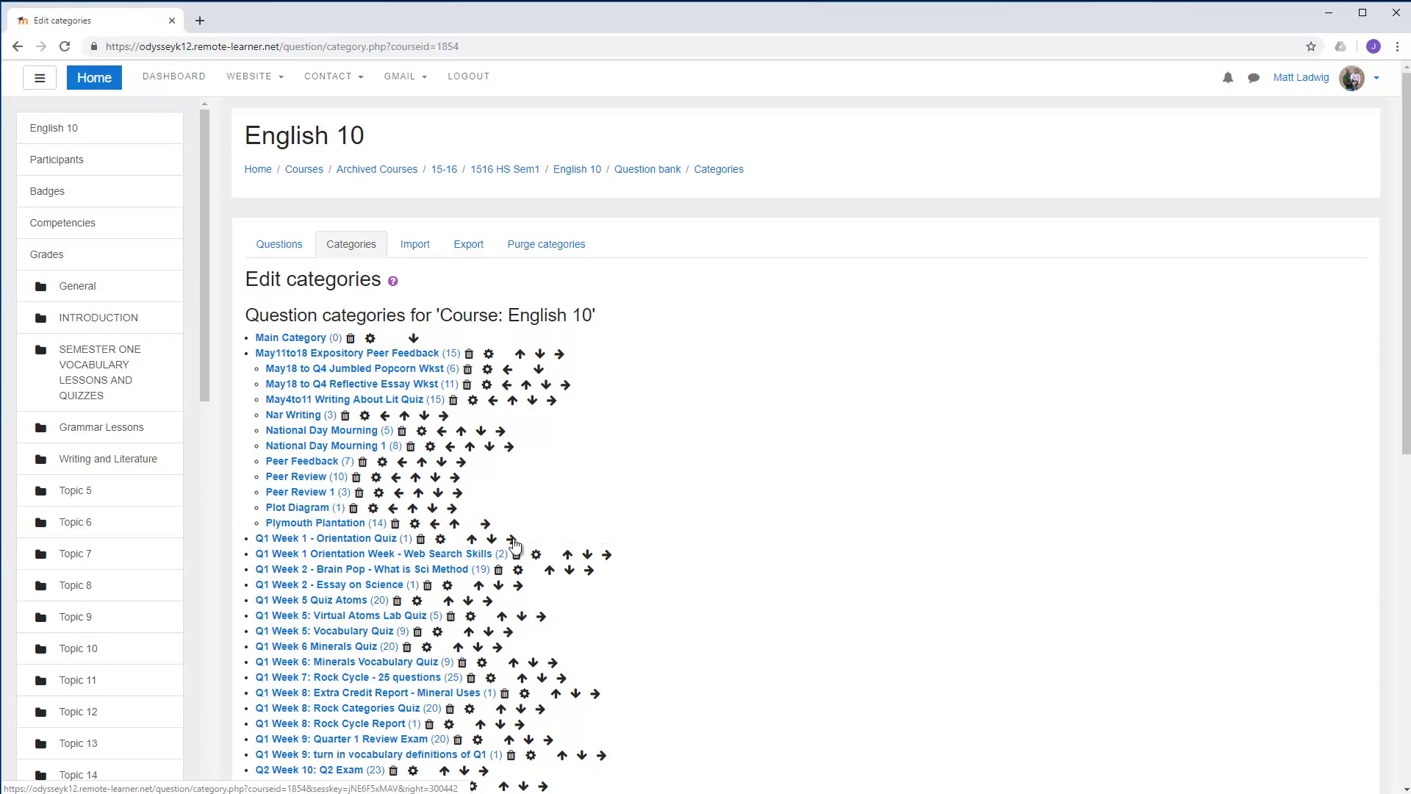
{"action": "left_click", "coordinate": [512, 540]}
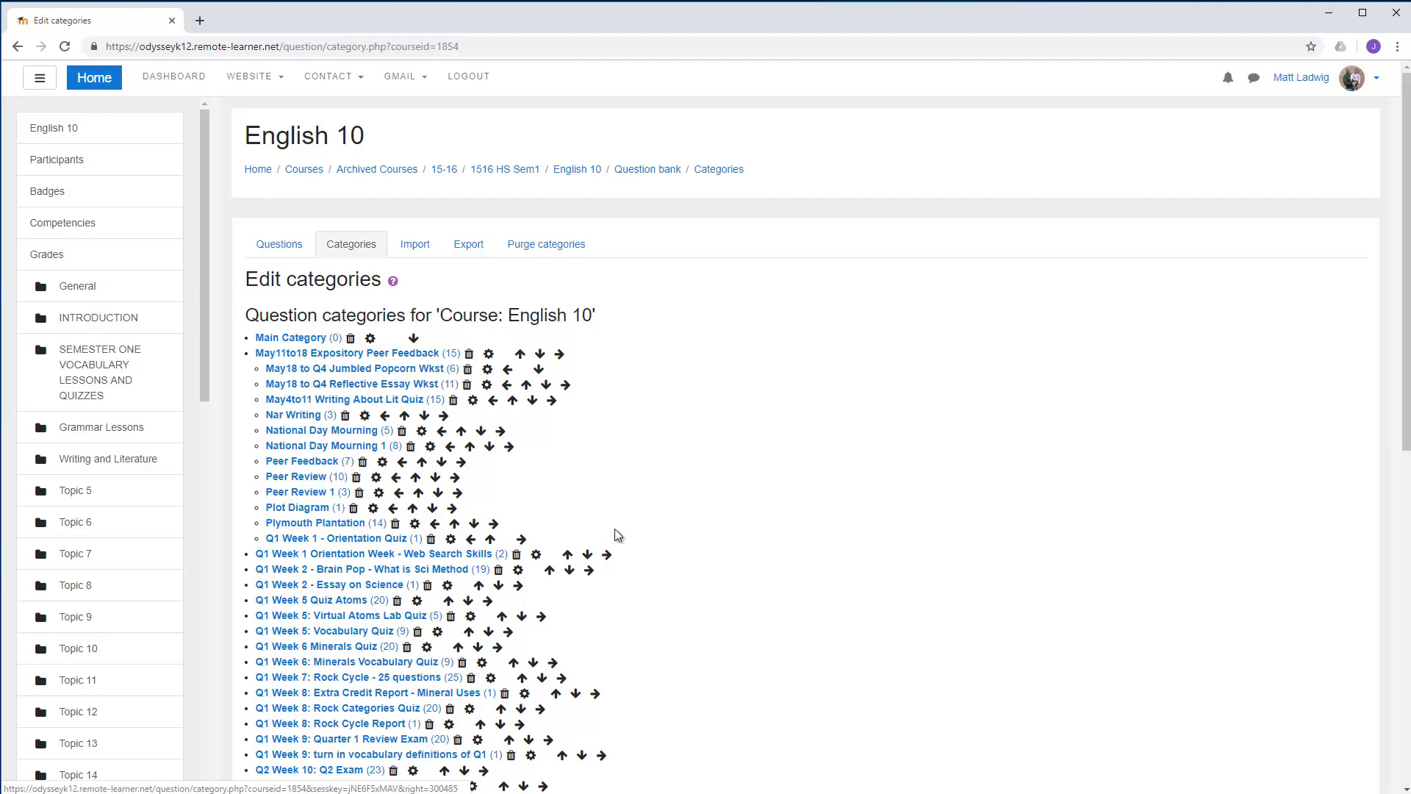
Step: Demote the first batch of Q1 categories below Orientation Quiz one level each
{"action": "left_click", "coordinate": [606, 554], "text": "ctrl"}
{"action": "left_click", "coordinate": [589, 569], "text": "ctrl"}
{"action": "left_click", "coordinate": [518, 585], "text": "ctrl"}
{"action": "left_click", "coordinate": [487, 601], "text": "ctrl"}
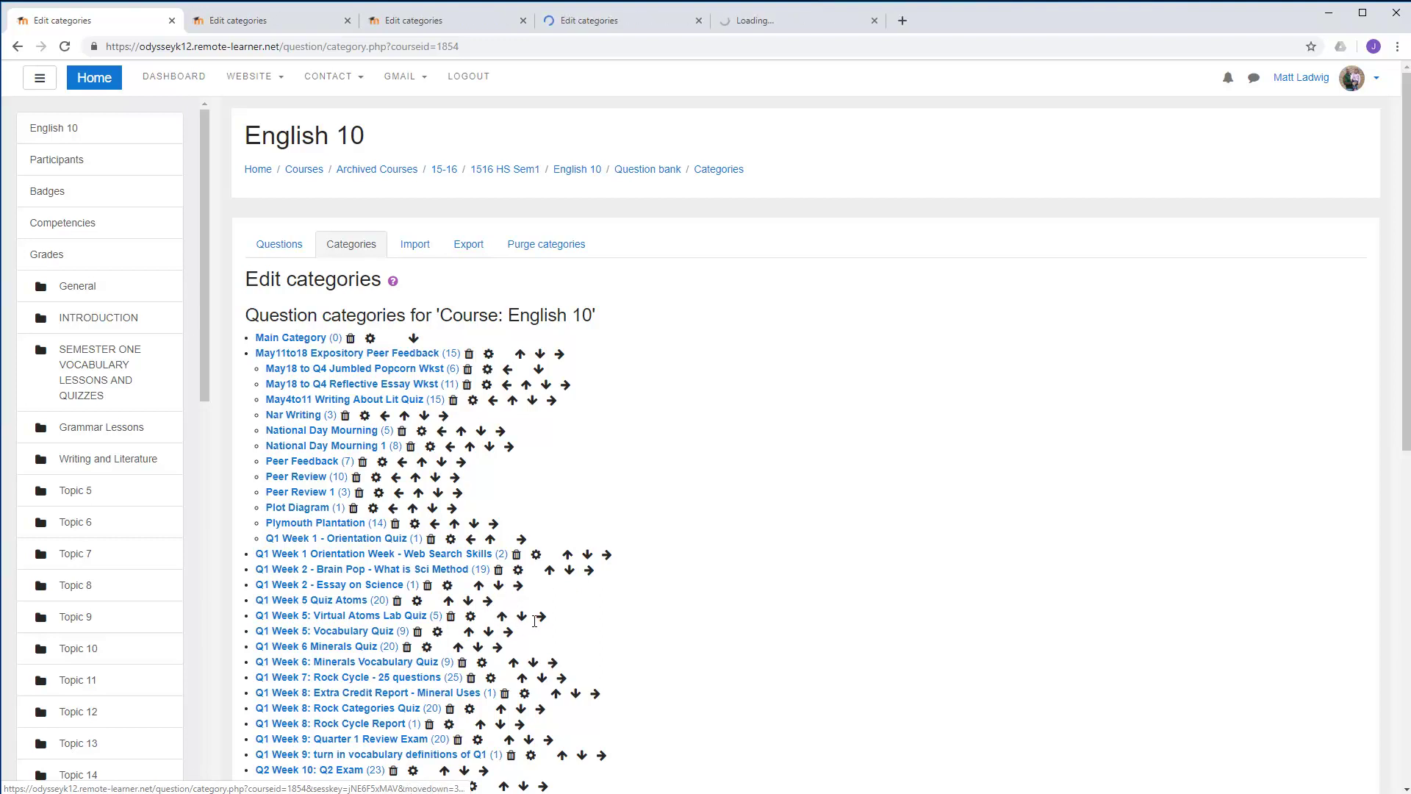
{"action": "left_click", "coordinate": [541, 616], "text": "ctrl"}
{"action": "left_click", "coordinate": [508, 631], "text": "ctrl"}
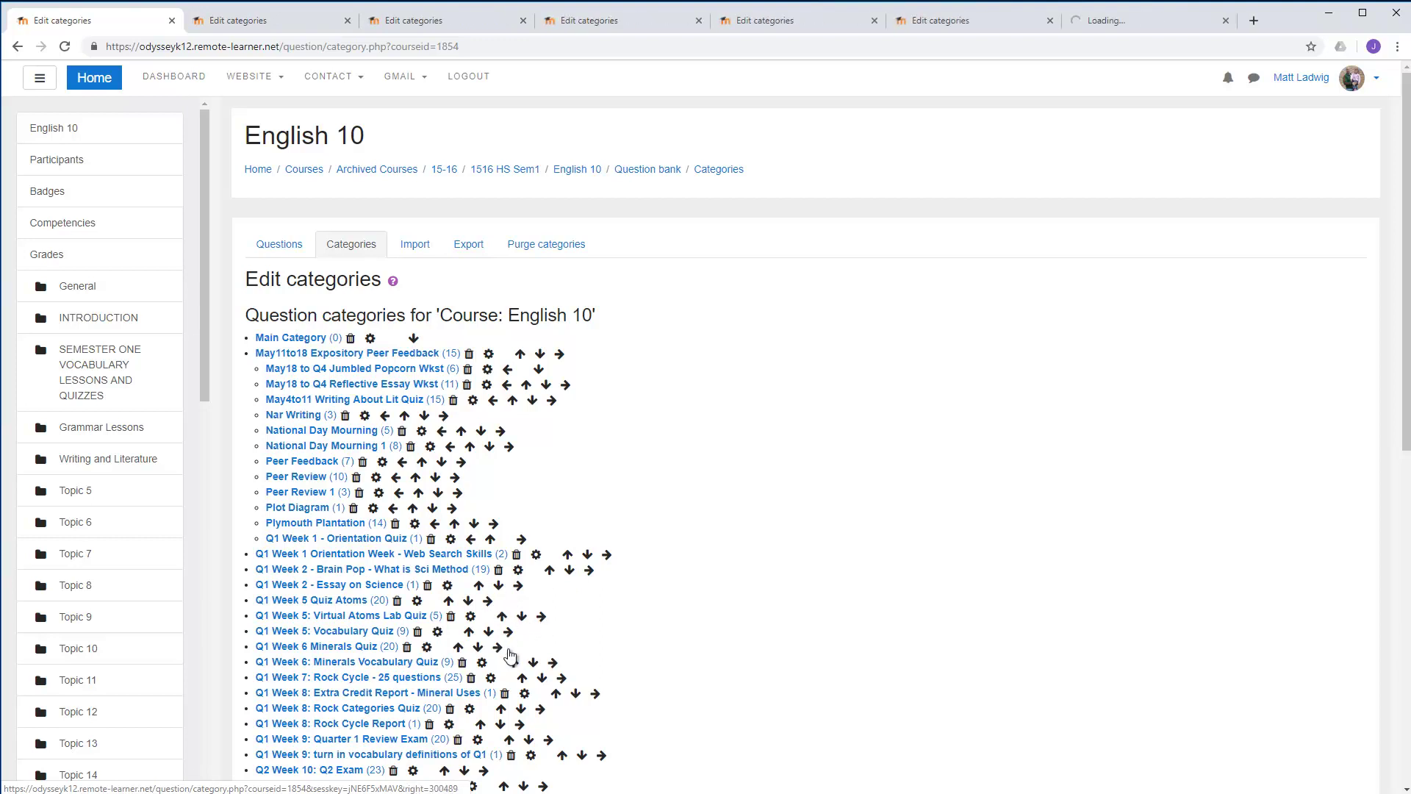
{"action": "left_click", "coordinate": [498, 647], "text": "ctrl"}
{"action": "left_click", "coordinate": [552, 662], "text": "ctrl"}
{"action": "left_click", "coordinate": [561, 678], "text": "ctrl"}
Step: Demote the remaining Q1 week categories and the Q2 Week 10 categories one level
{"action": "left_click", "coordinate": [595, 693], "text": "ctrl"}
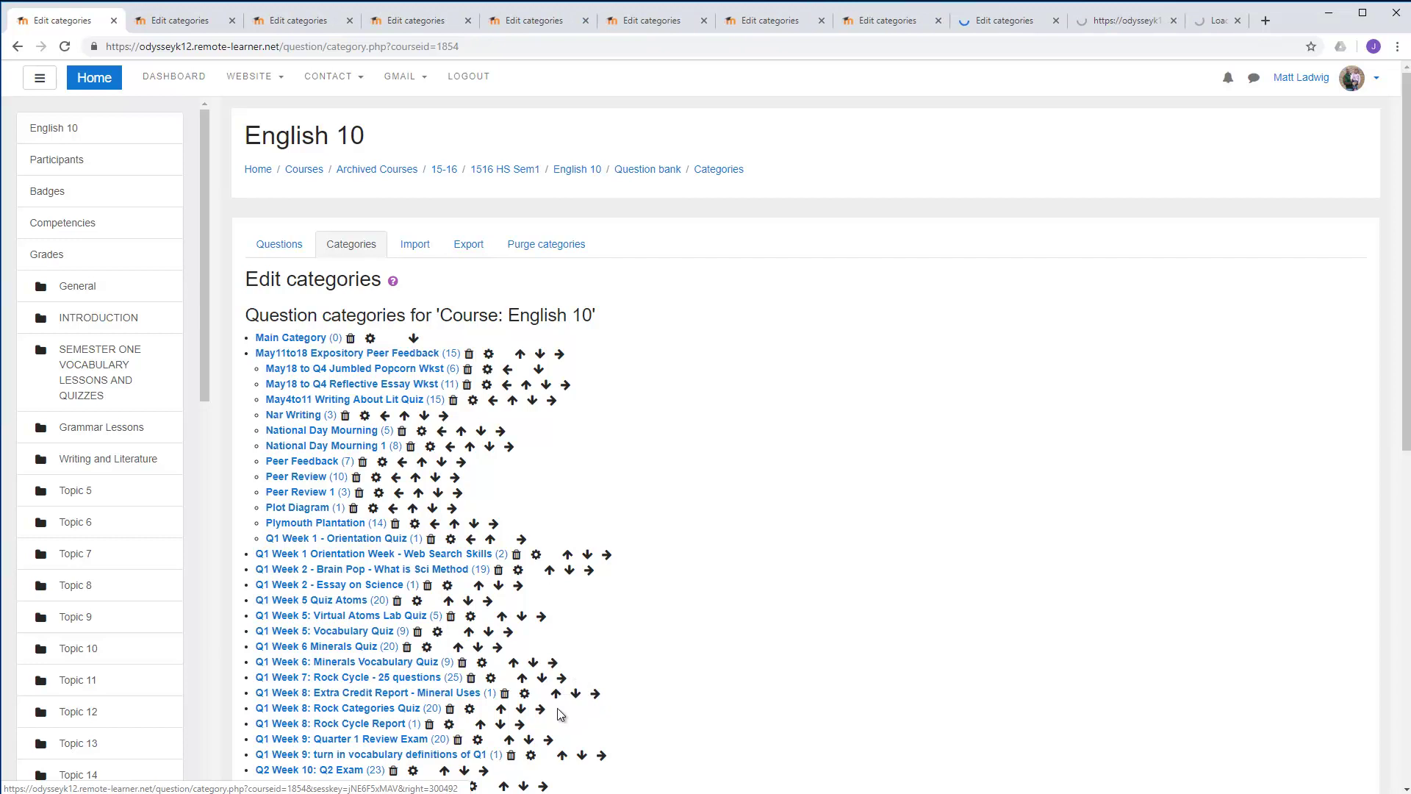
{"action": "left_click", "coordinate": [541, 708], "text": "ctrl"}
{"action": "left_click", "coordinate": [520, 724], "text": "ctrl"}
{"action": "left_click", "coordinate": [548, 739], "text": "ctrl"}
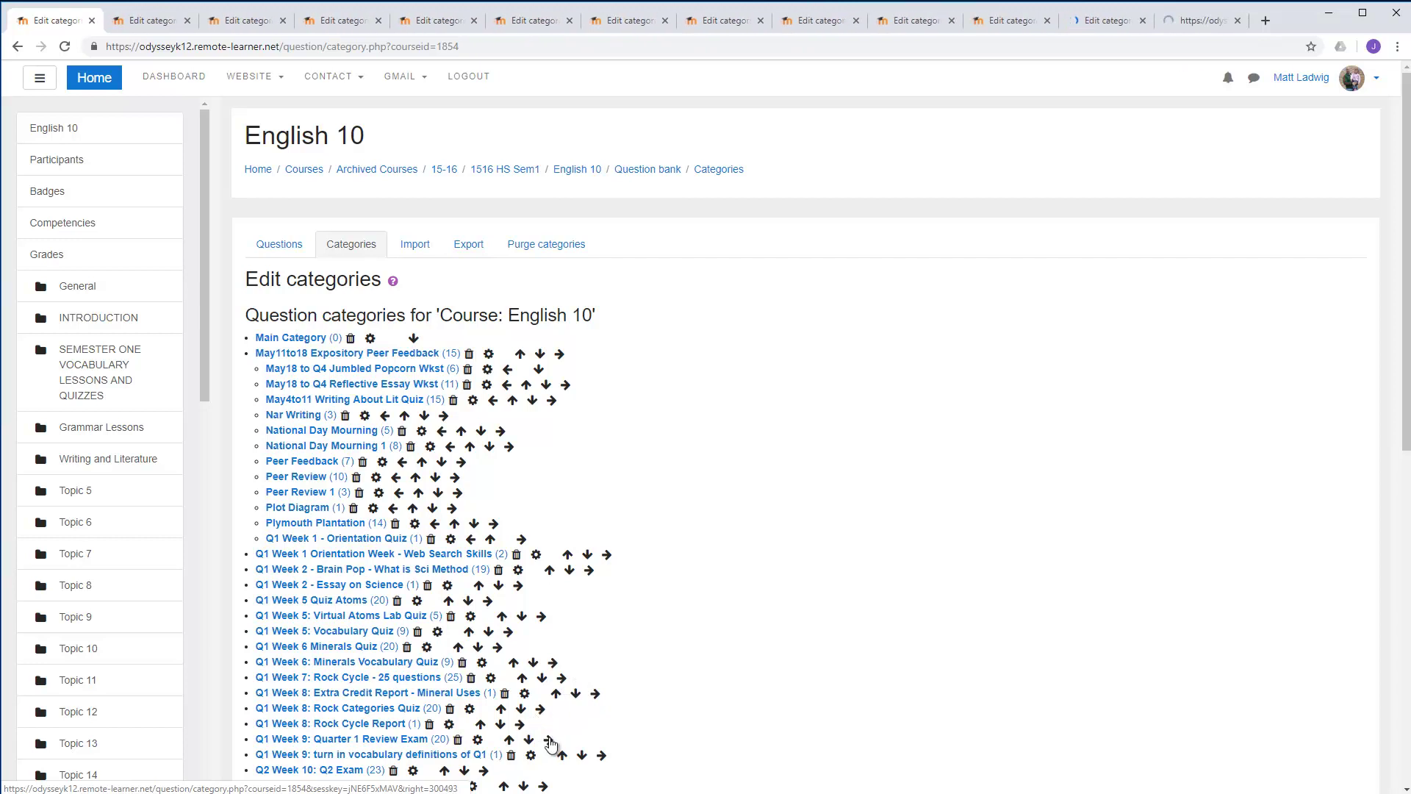
{"action": "left_click", "coordinate": [602, 755], "text": "ctrl"}
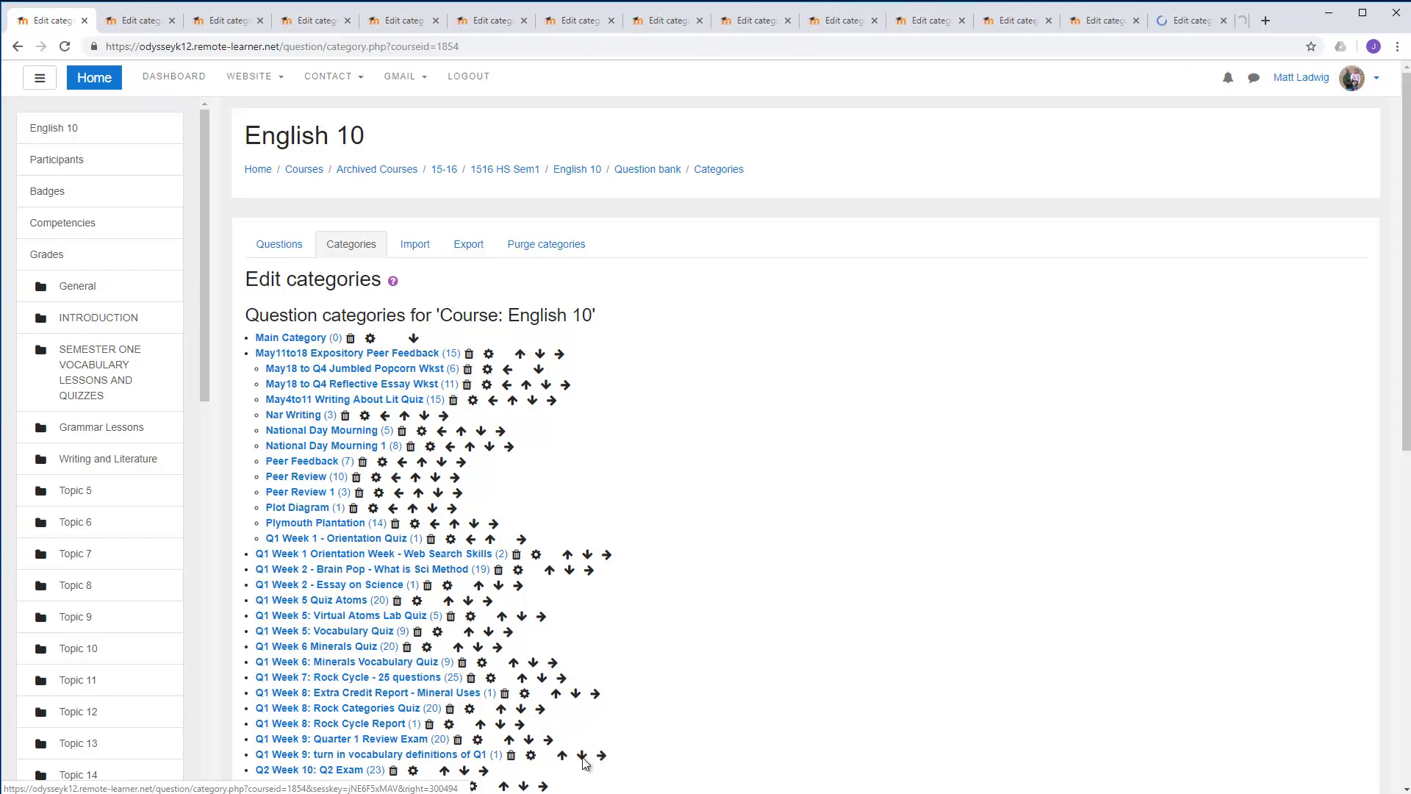
{"action": "left_click", "coordinate": [483, 770], "text": "ctrl"}
{"action": "left_click", "coordinate": [504, 786], "text": "ctrl"}
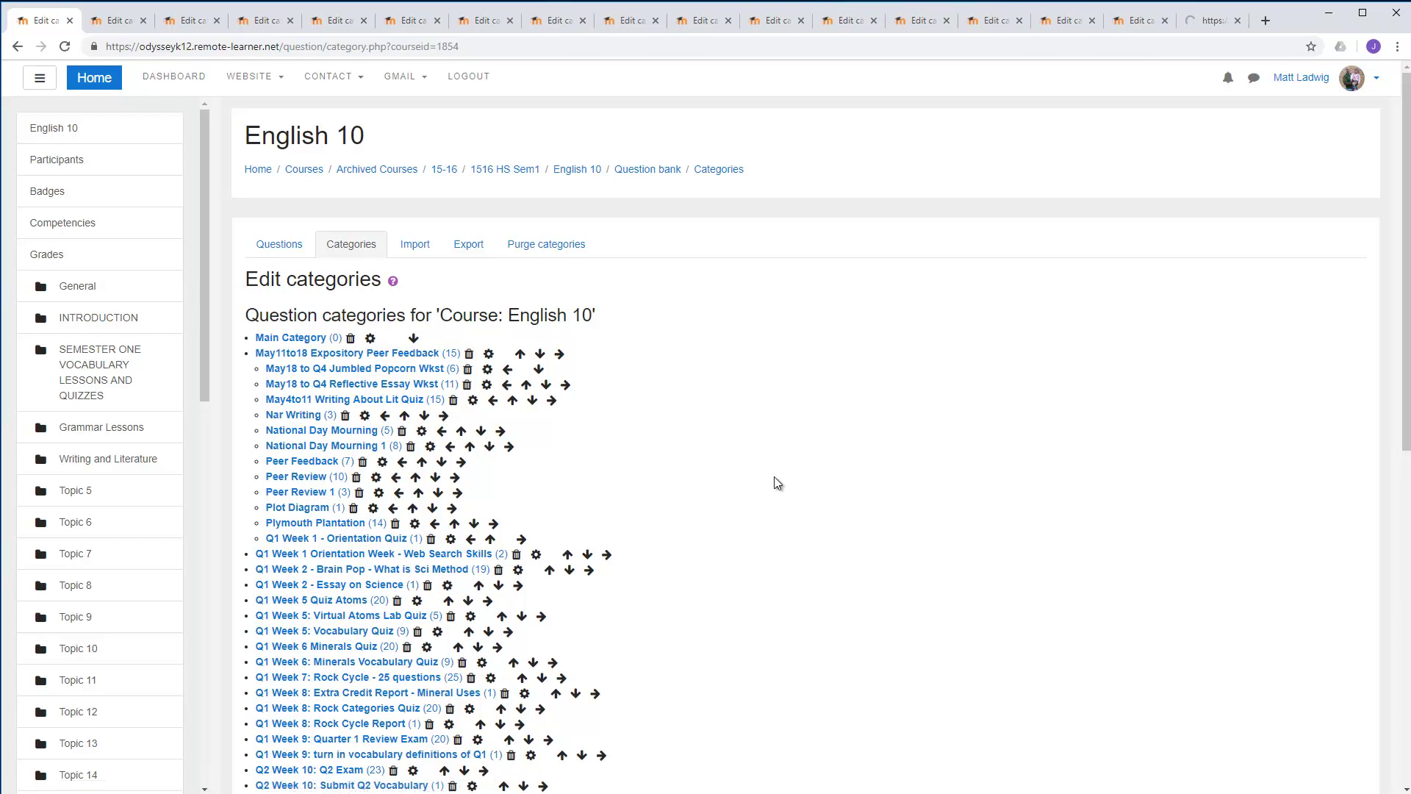
Step: Reload the list, then demote Q2 Week 1, Minutes and Seconds Coordinates, and the erosion categories
{"action": "left_click", "coordinate": [64, 46]}
{"action": "scroll", "coordinate": [647, 364], "scroll_direction": "down", "scroll_amount": 1}
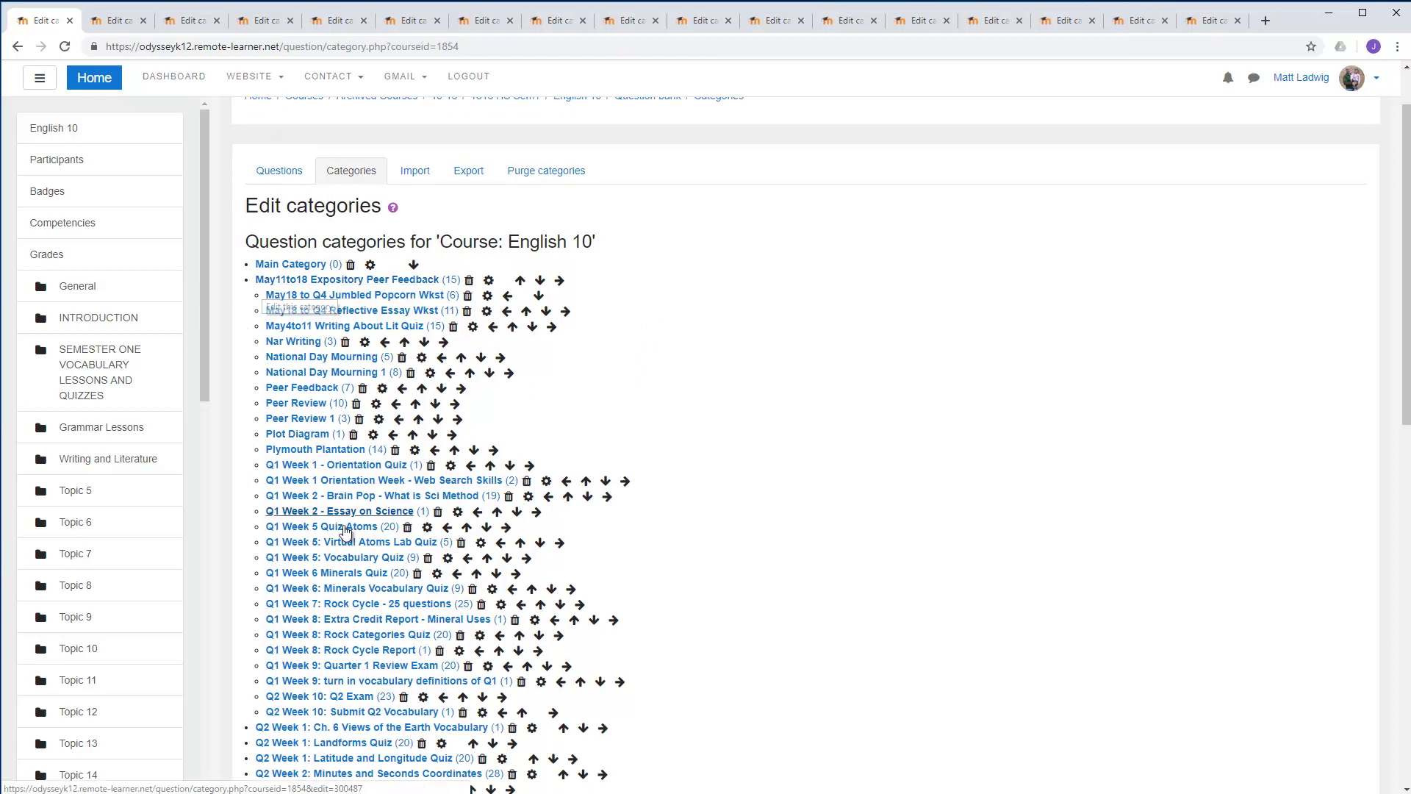
{"action": "scroll", "coordinate": [343, 532], "scroll_direction": "down", "scroll_amount": 5}
{"action": "scroll", "coordinate": [343, 531], "scroll_direction": "down", "scroll_amount": 3}
{"action": "scroll", "coordinate": [346, 539], "scroll_direction": "up", "scroll_amount": 1}
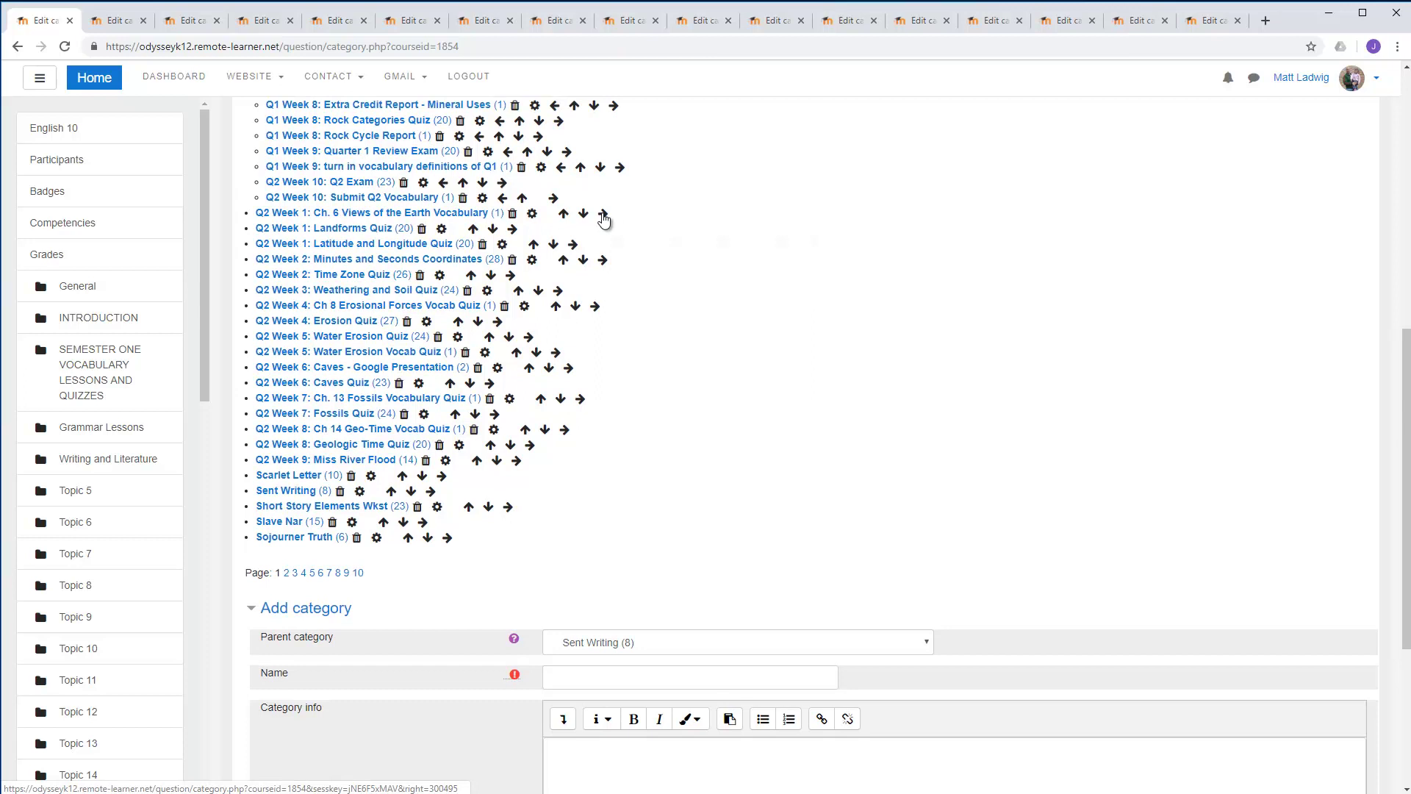
{"action": "left_click", "coordinate": [602, 213], "text": "ctrl"}
{"action": "left_click", "coordinate": [513, 228], "text": "ctrl"}
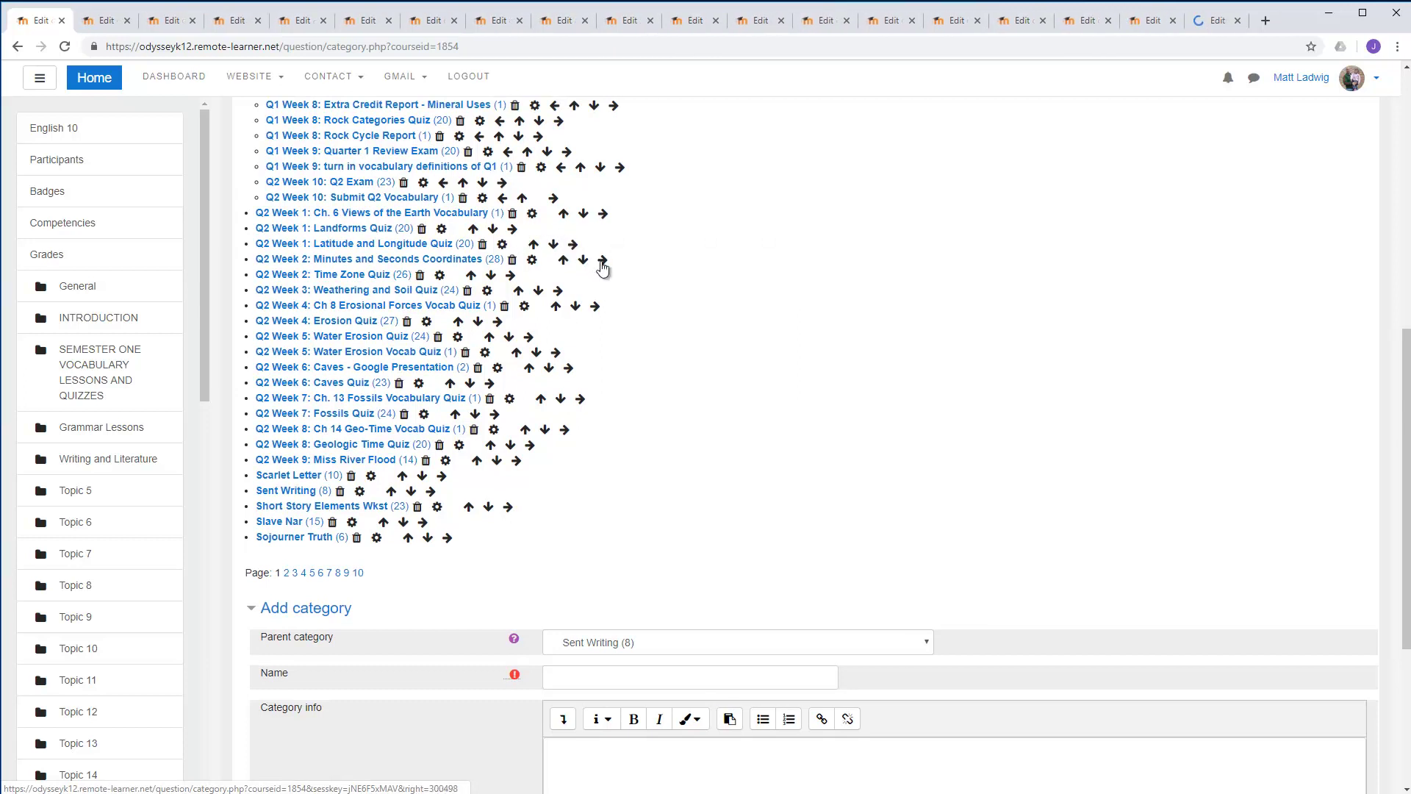
{"action": "left_click", "coordinate": [602, 262], "text": "ctrl"}
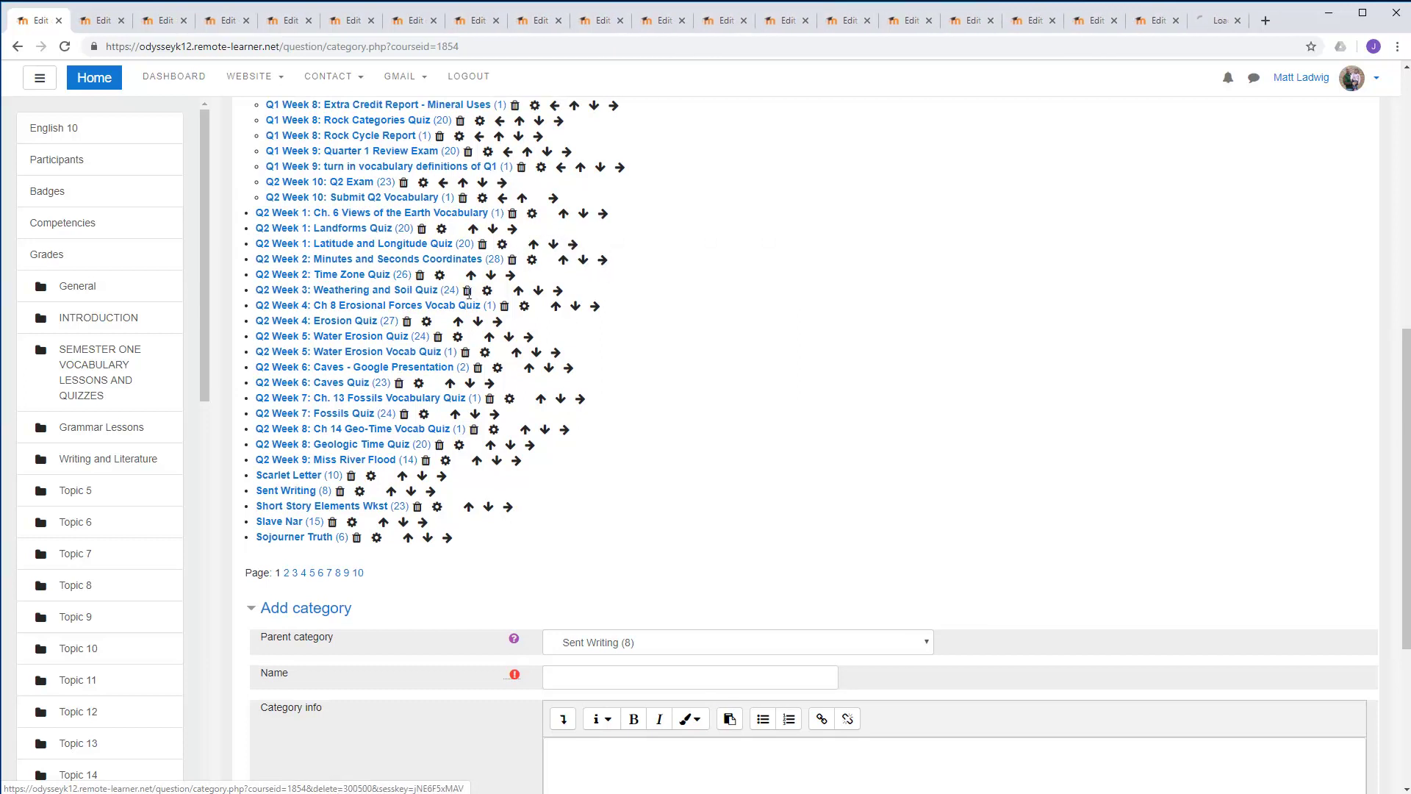
{"action": "left_click", "coordinate": [594, 308], "text": "ctrl"}
{"action": "left_click", "coordinate": [499, 322], "text": "ctrl"}
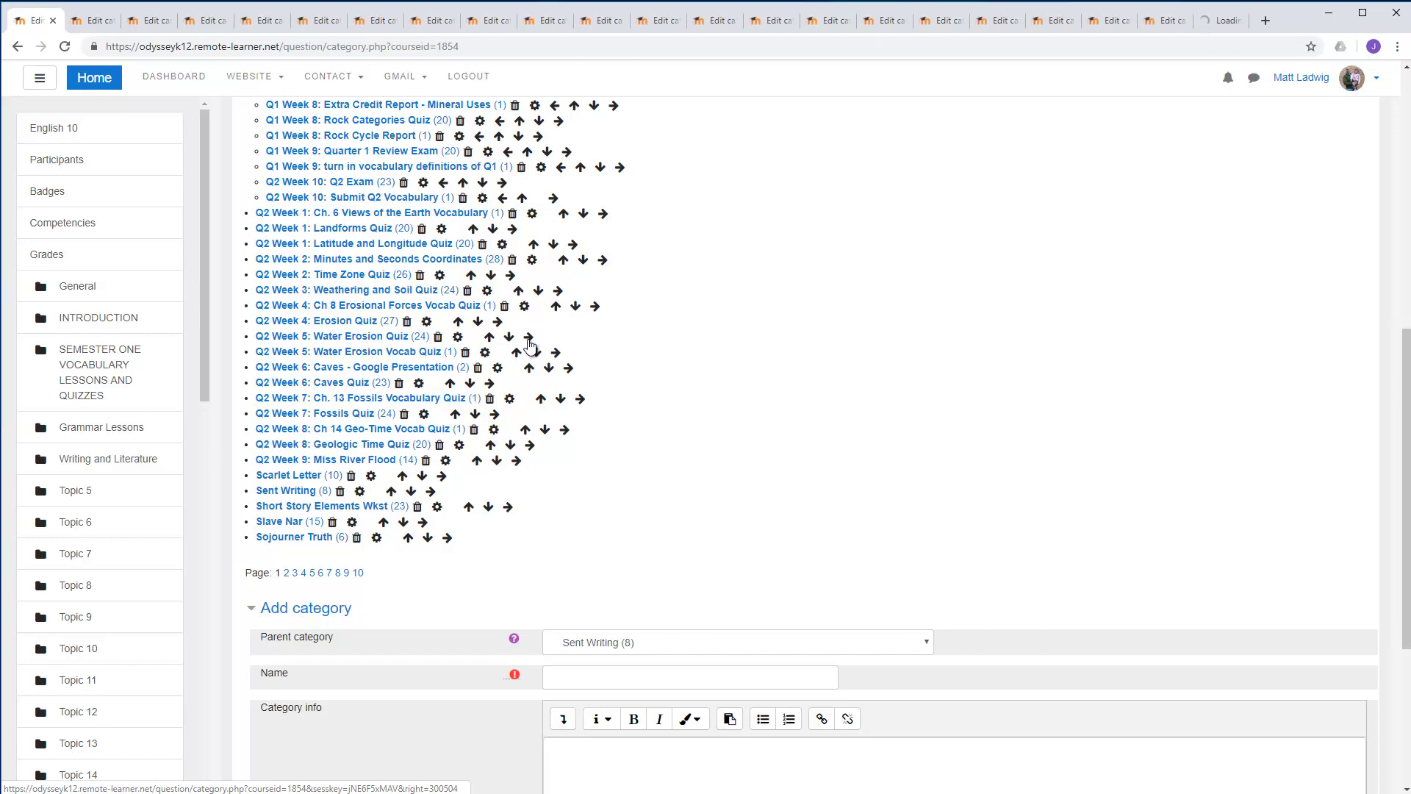
{"action": "left_click", "coordinate": [529, 337], "text": "ctrl"}
{"action": "left_click", "coordinate": [556, 353], "text": "ctrl"}
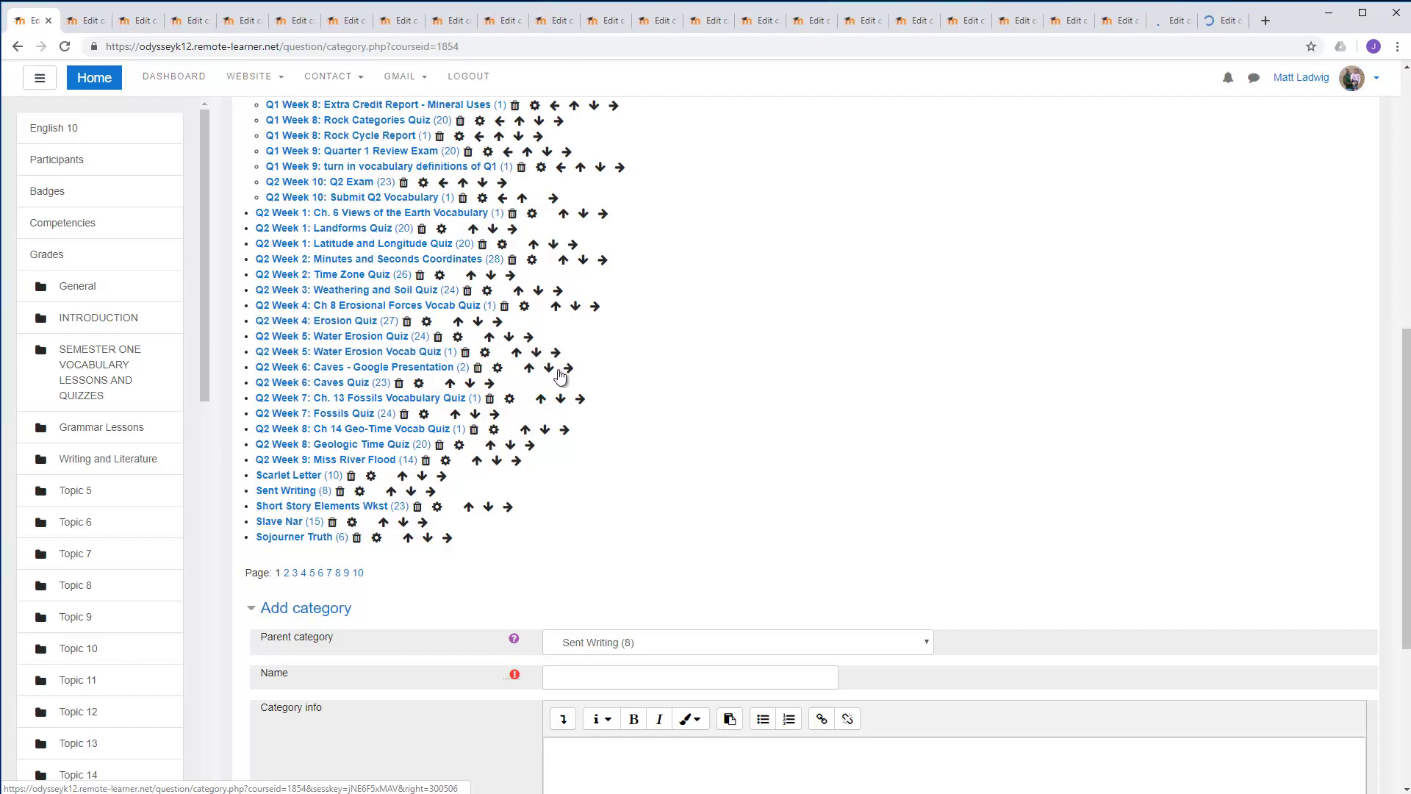
Step: Demote Q2 Weeks 6–8, Miss River Flood, Scarlet Letter, Sojourner Truth and the last category
{"action": "middle_click", "coordinate": [564, 370]}
{"action": "middle_click", "coordinate": [578, 399]}
{"action": "middle_click", "coordinate": [494, 415]}
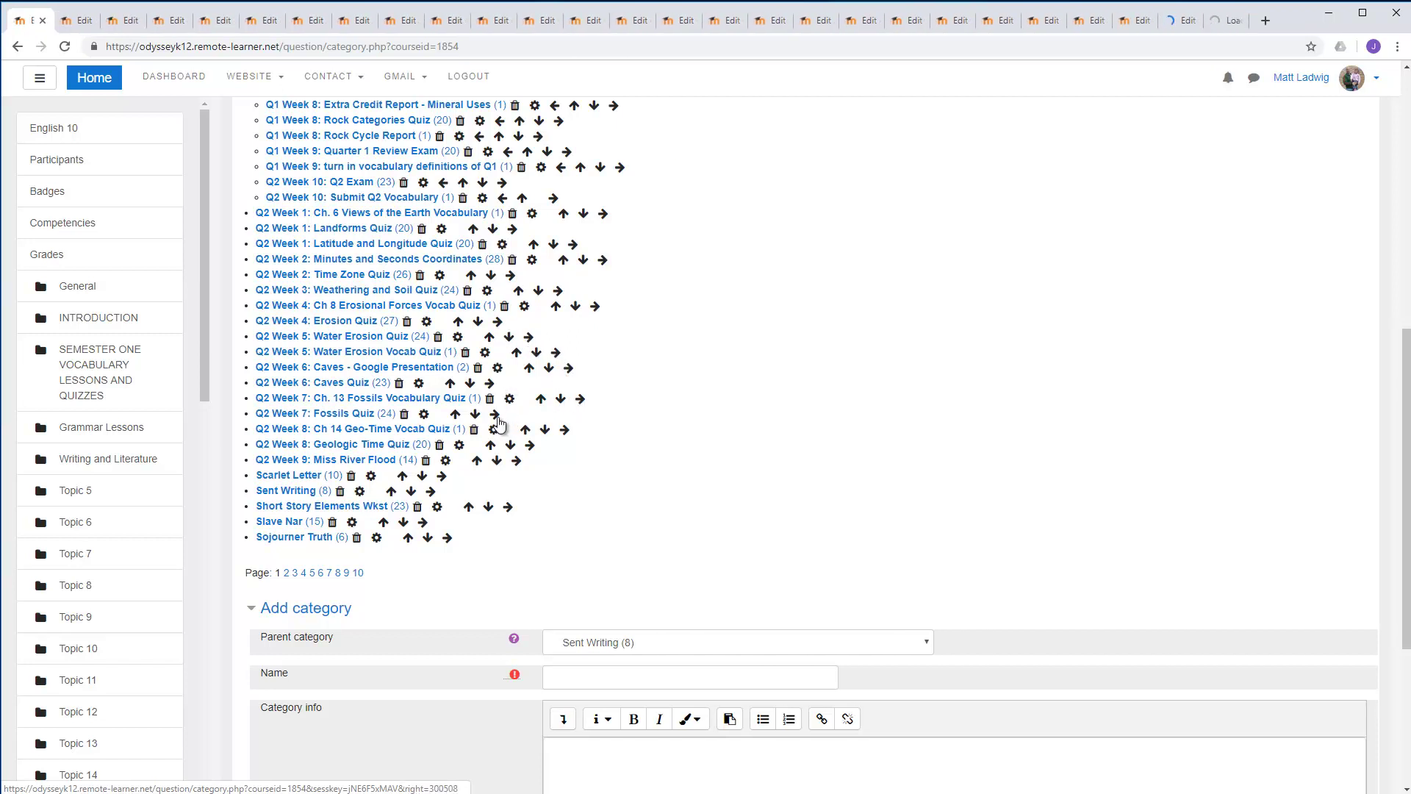
{"action": "middle_click", "coordinate": [565, 429]}
{"action": "middle_click", "coordinate": [530, 445]}
{"action": "middle_click", "coordinate": [518, 460]}
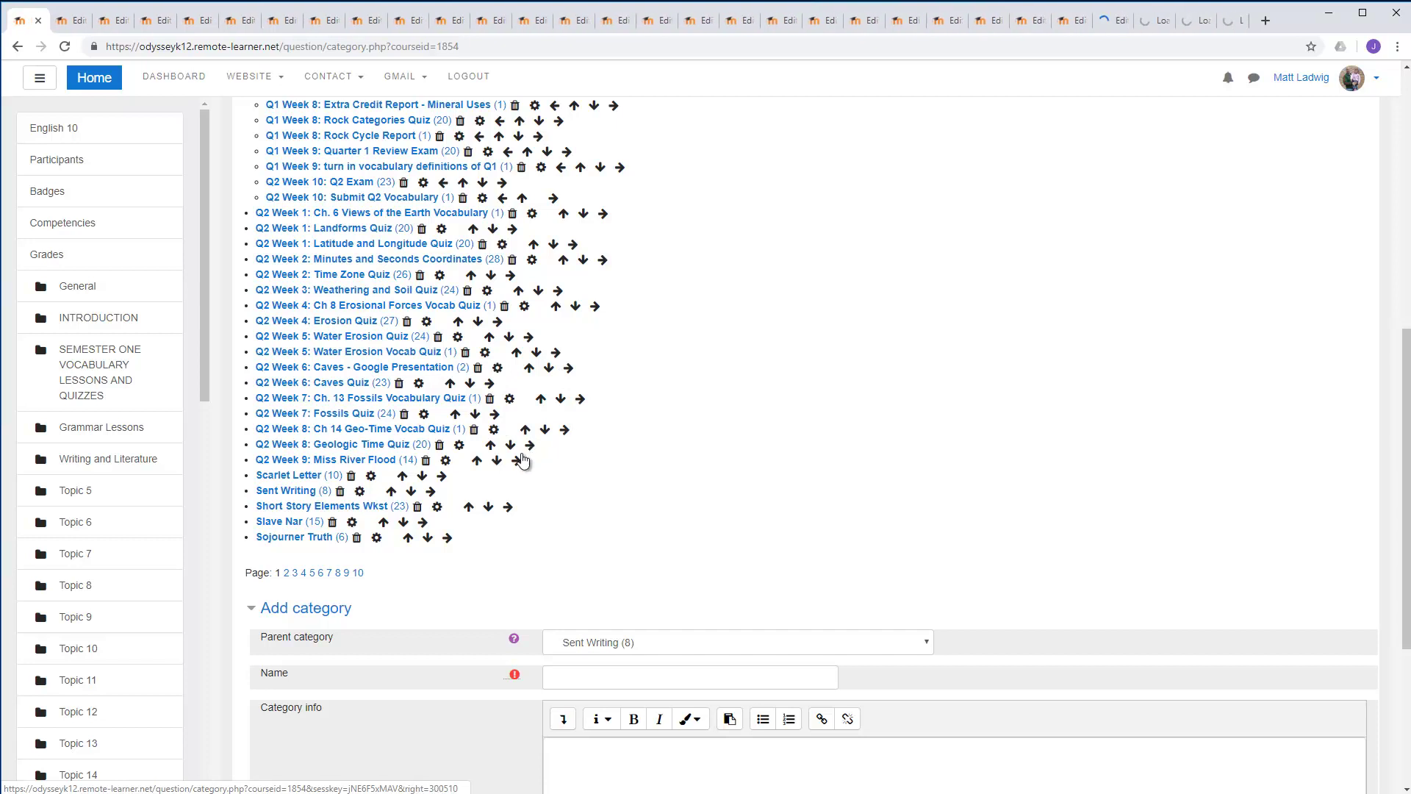
{"action": "middle_click", "coordinate": [442, 475]}
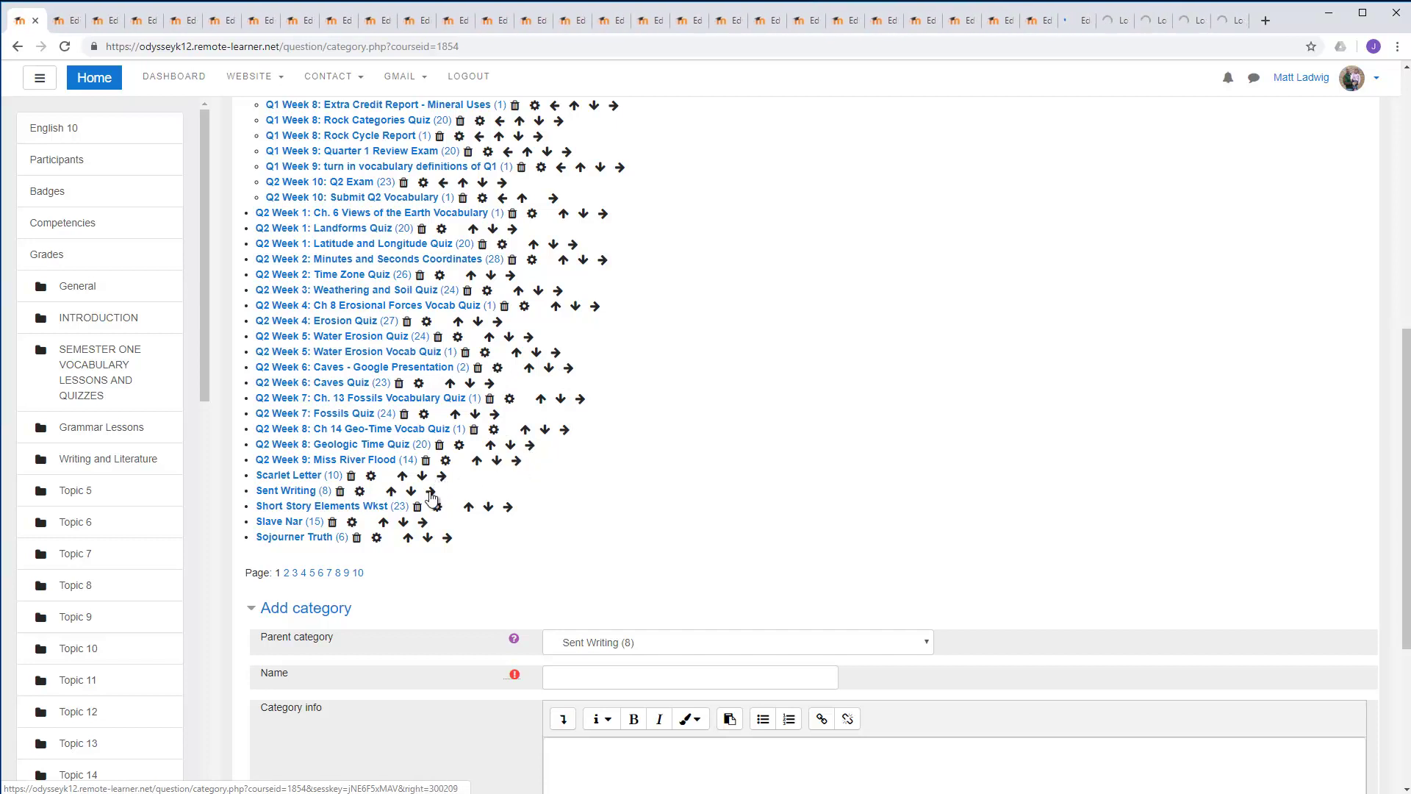
{"action": "middle_click", "coordinate": [431, 491]}
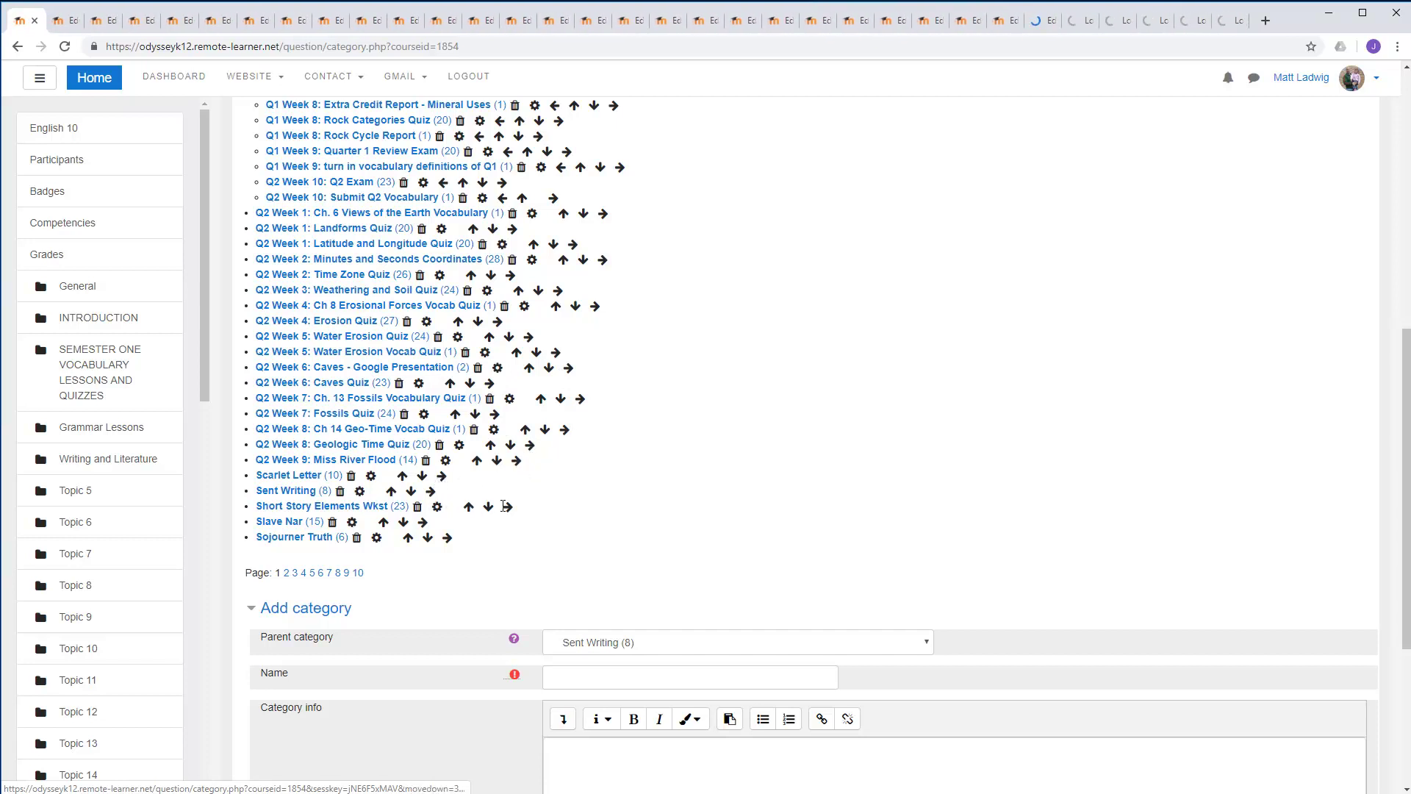
{"action": "middle_click", "coordinate": [447, 538]}
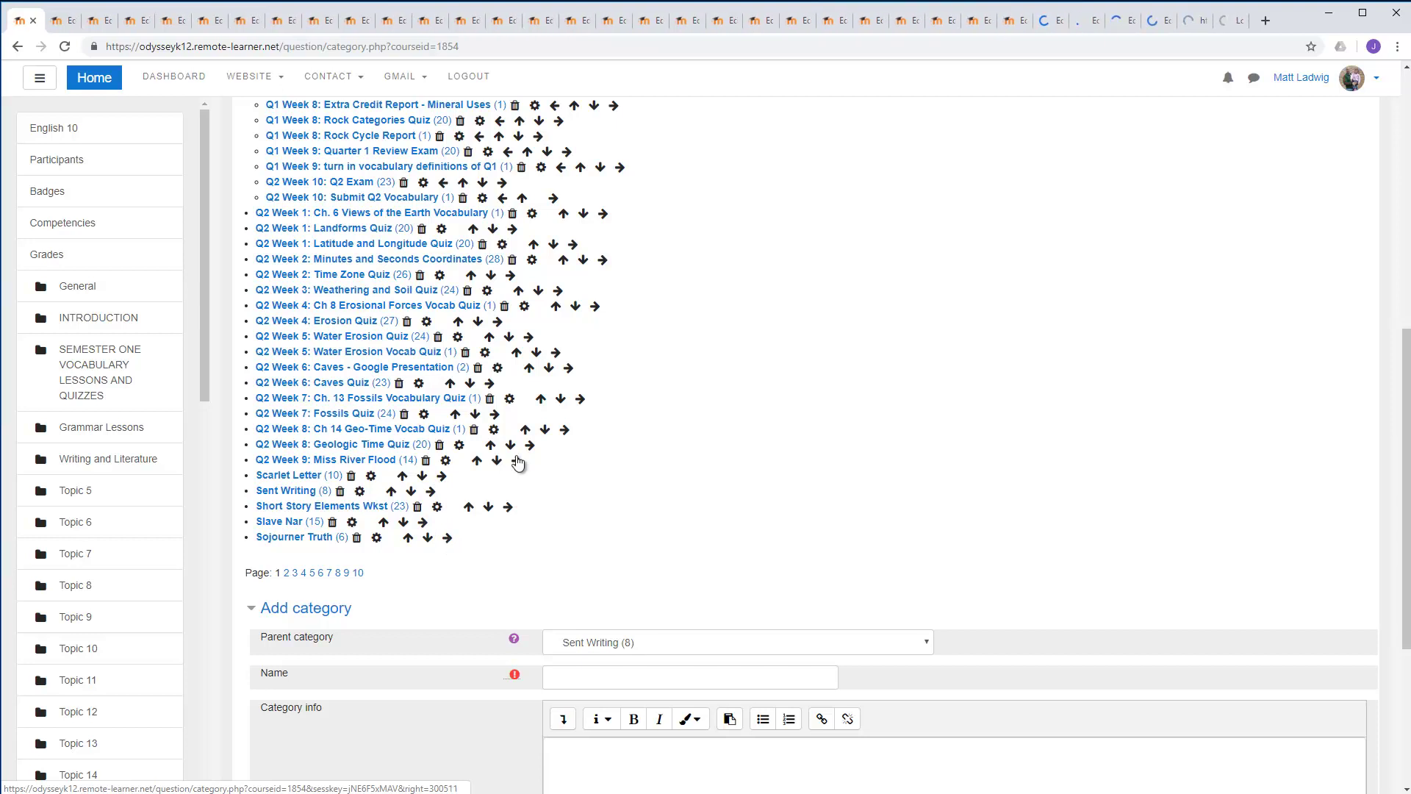
{"action": "left_click", "coordinate": [65, 46]}
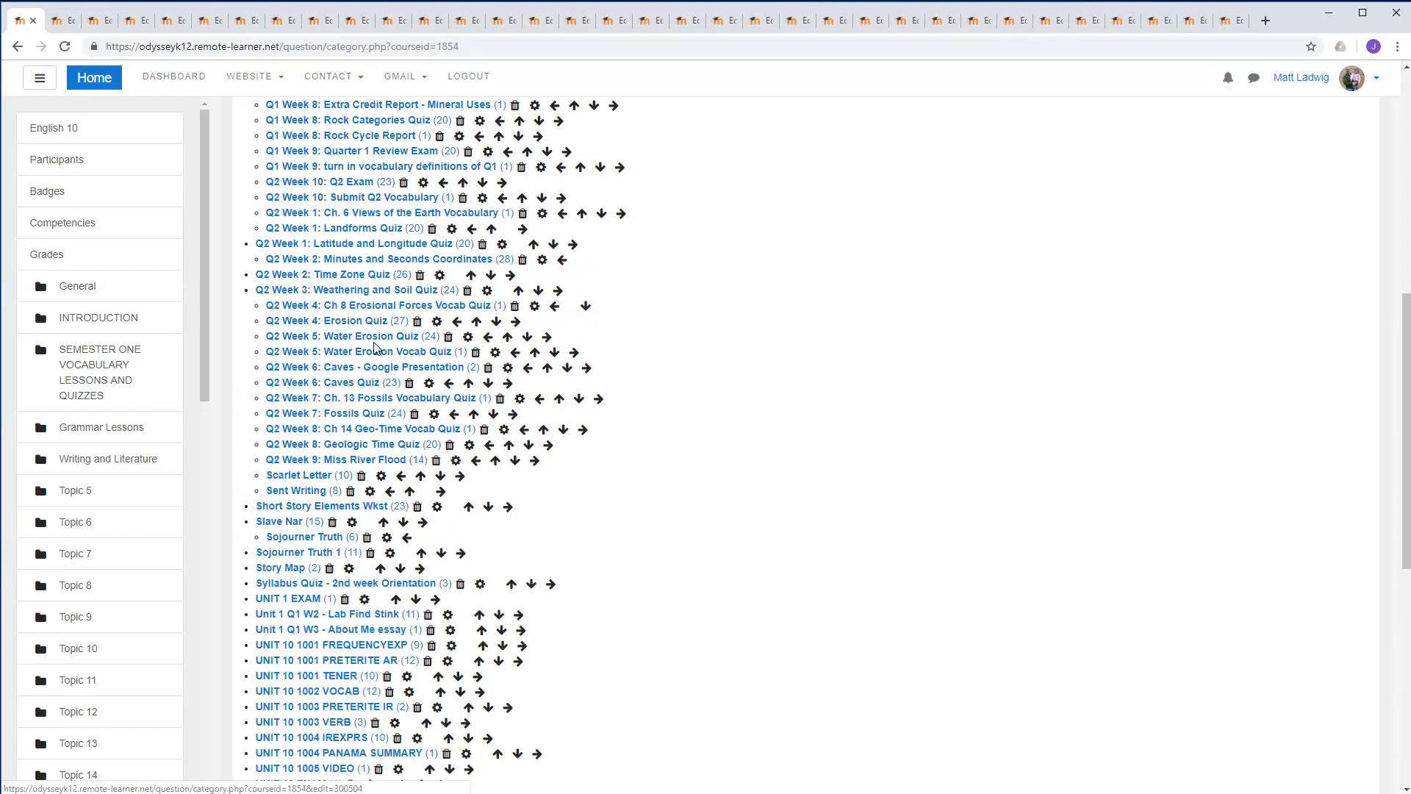
{"action": "middle_click", "coordinate": [573, 245]}
{"action": "middle_click", "coordinate": [512, 275]}
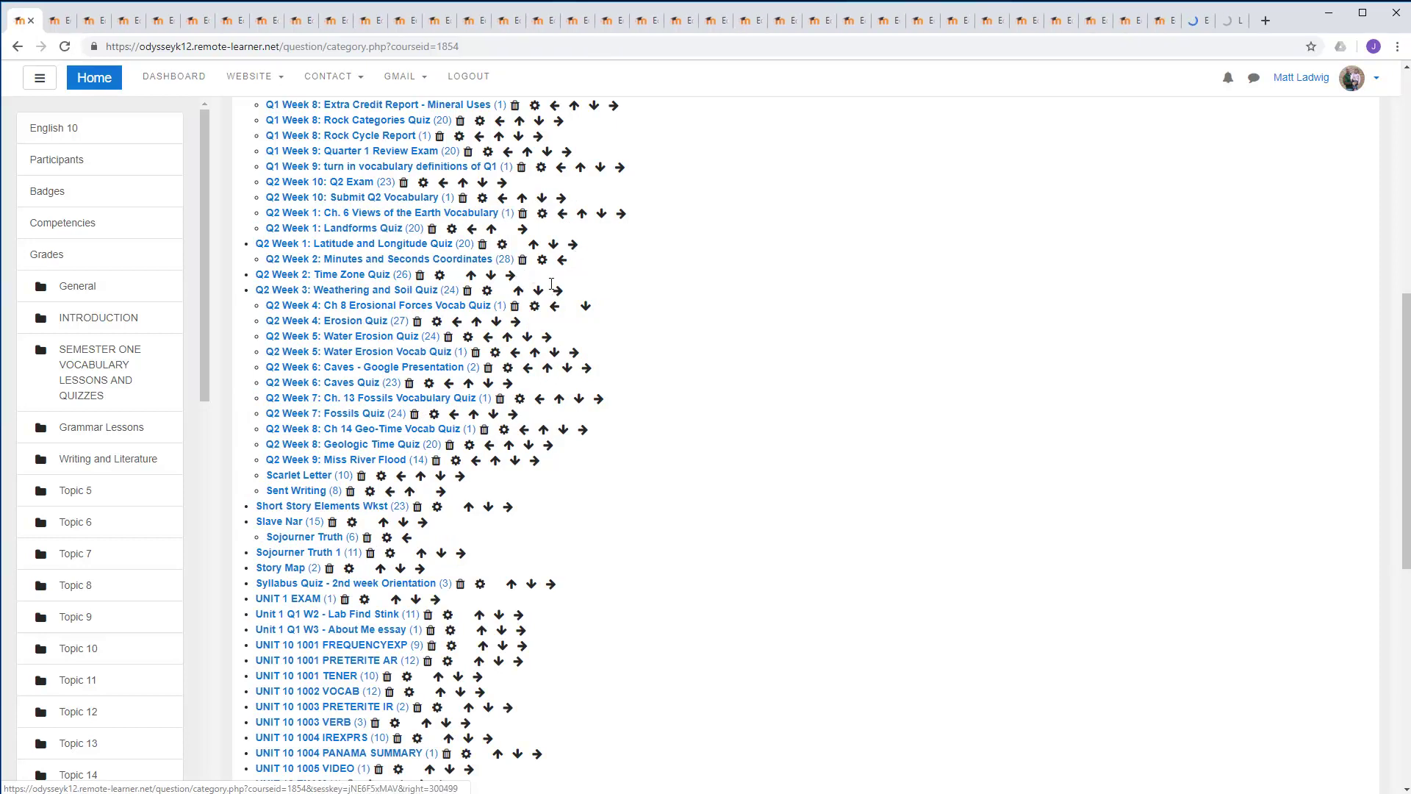
{"action": "scroll", "coordinate": [557, 298], "scroll_direction": "up", "scroll_amount": 6}
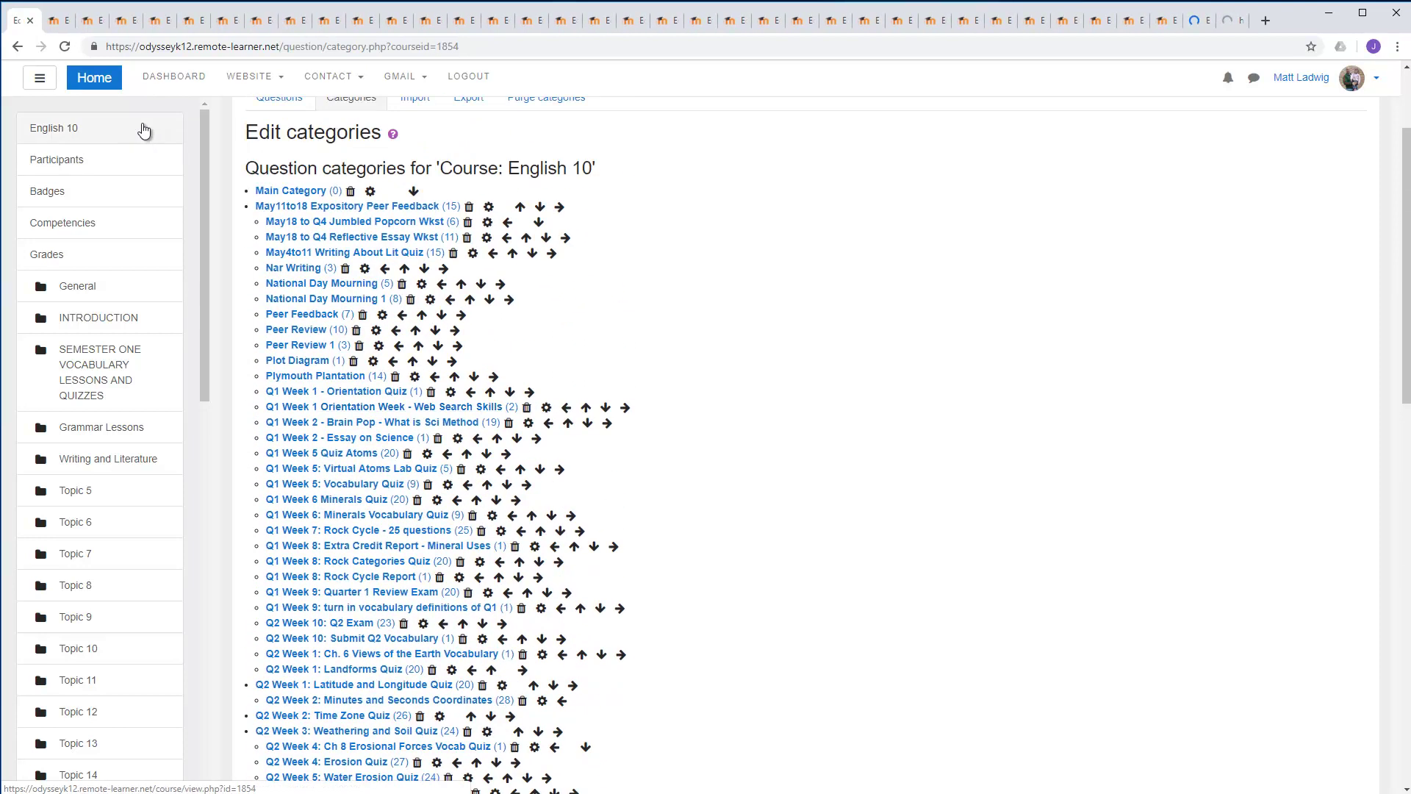
{"action": "left_click", "coordinate": [65, 46]}
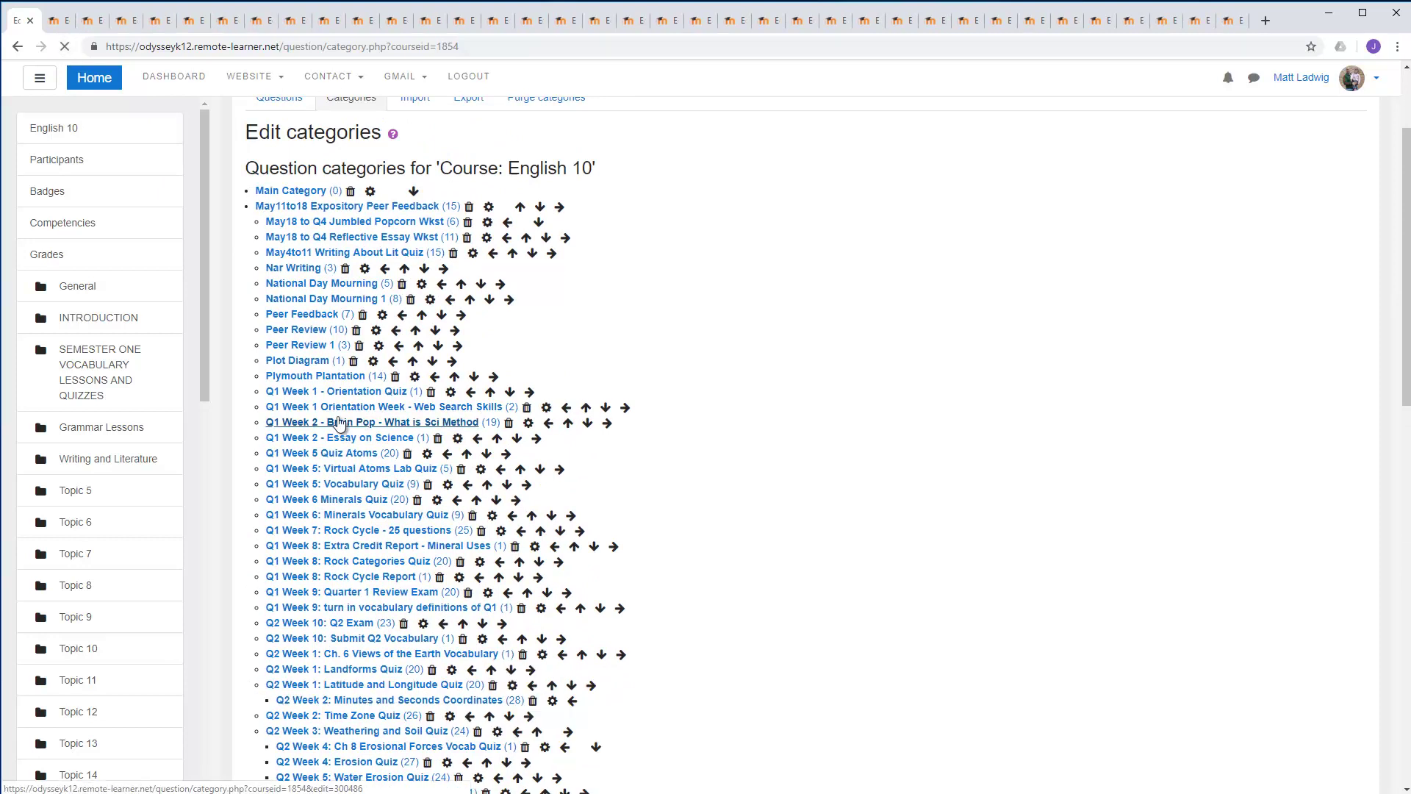
{"action": "scroll", "coordinate": [328, 417], "scroll_direction": "down", "scroll_amount": 5}
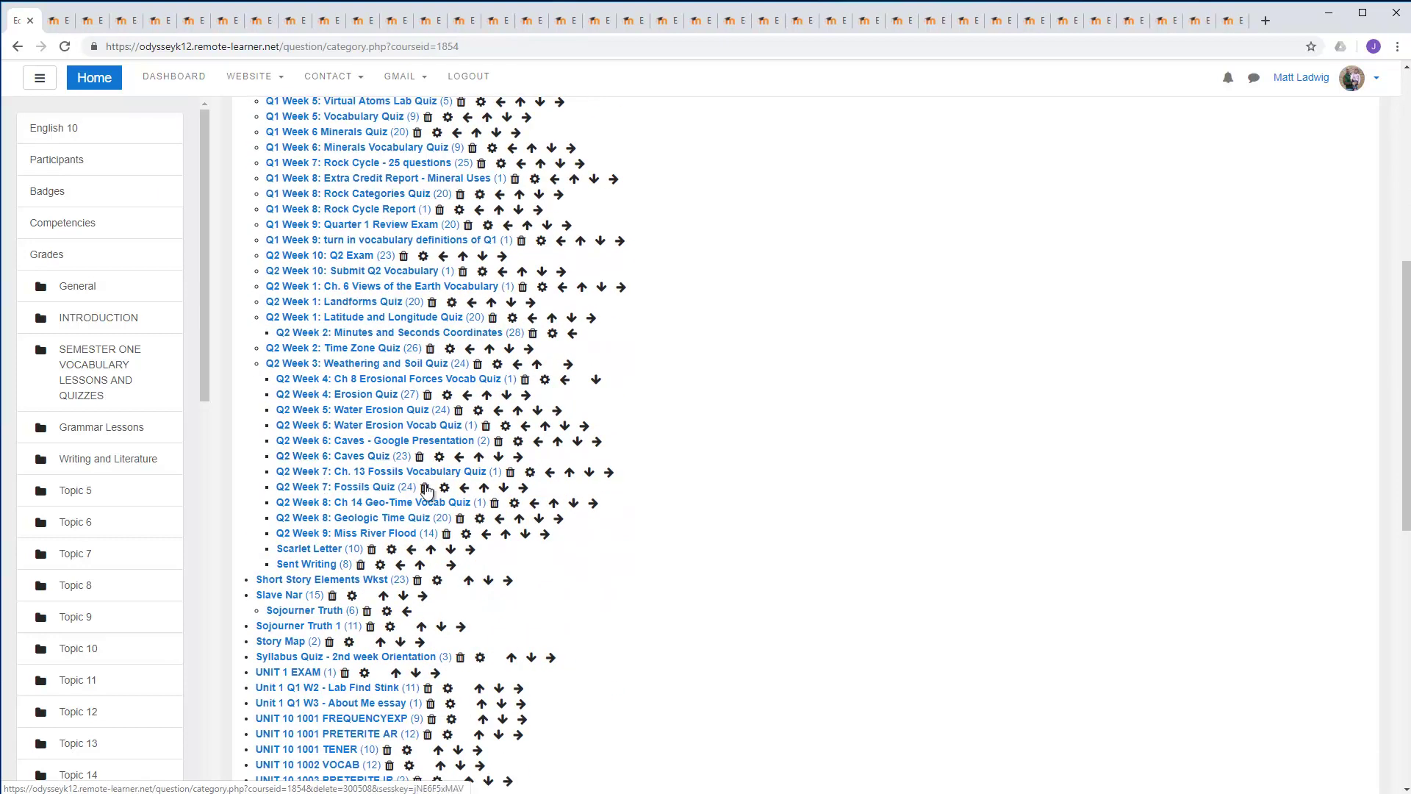
{"action": "scroll", "coordinate": [426, 487], "scroll_direction": "up", "scroll_amount": 6}
{"action": "scroll", "coordinate": [426, 487], "scroll_direction": "up", "scroll_amount": 2}
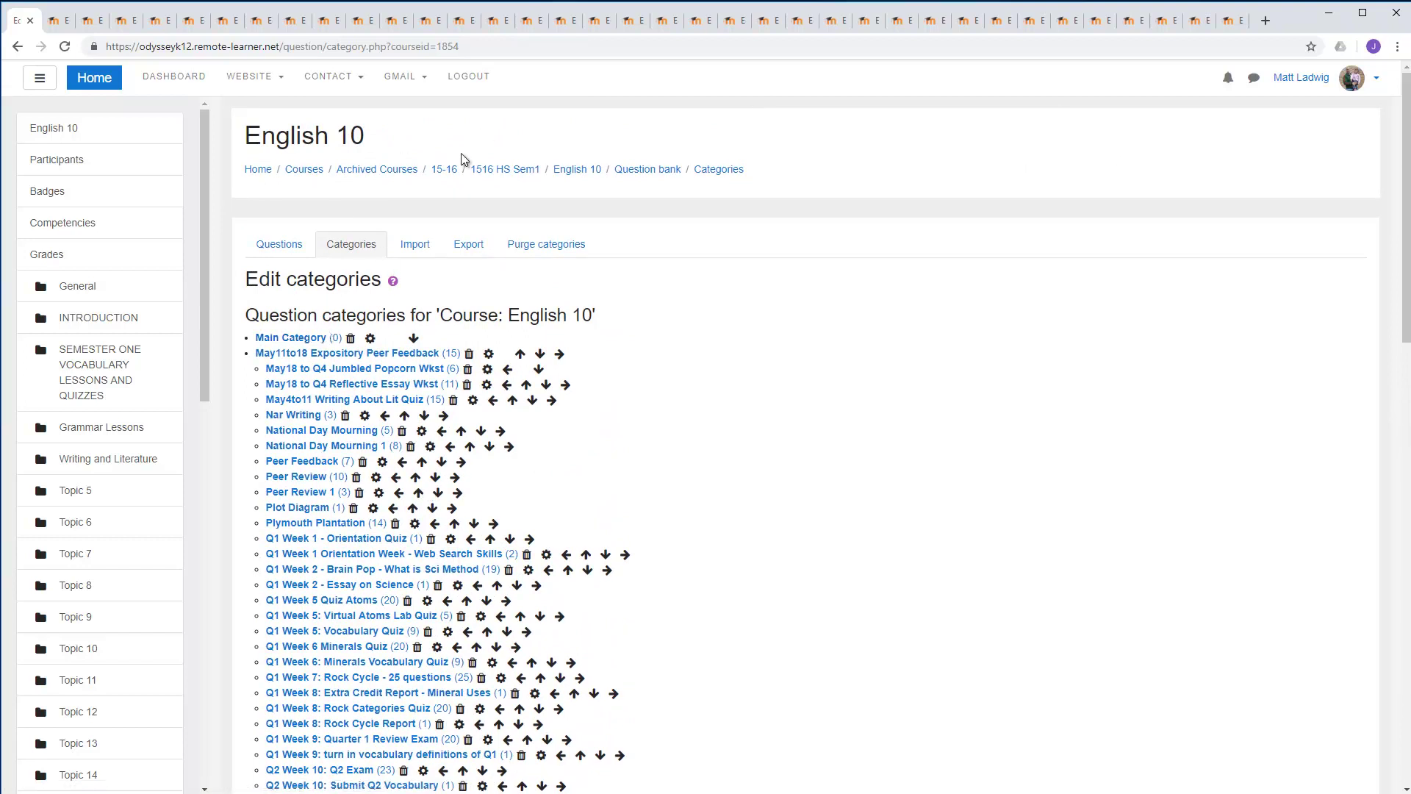
{"action": "scroll", "coordinate": [330, 331], "scroll_direction": "down", "scroll_amount": 7}
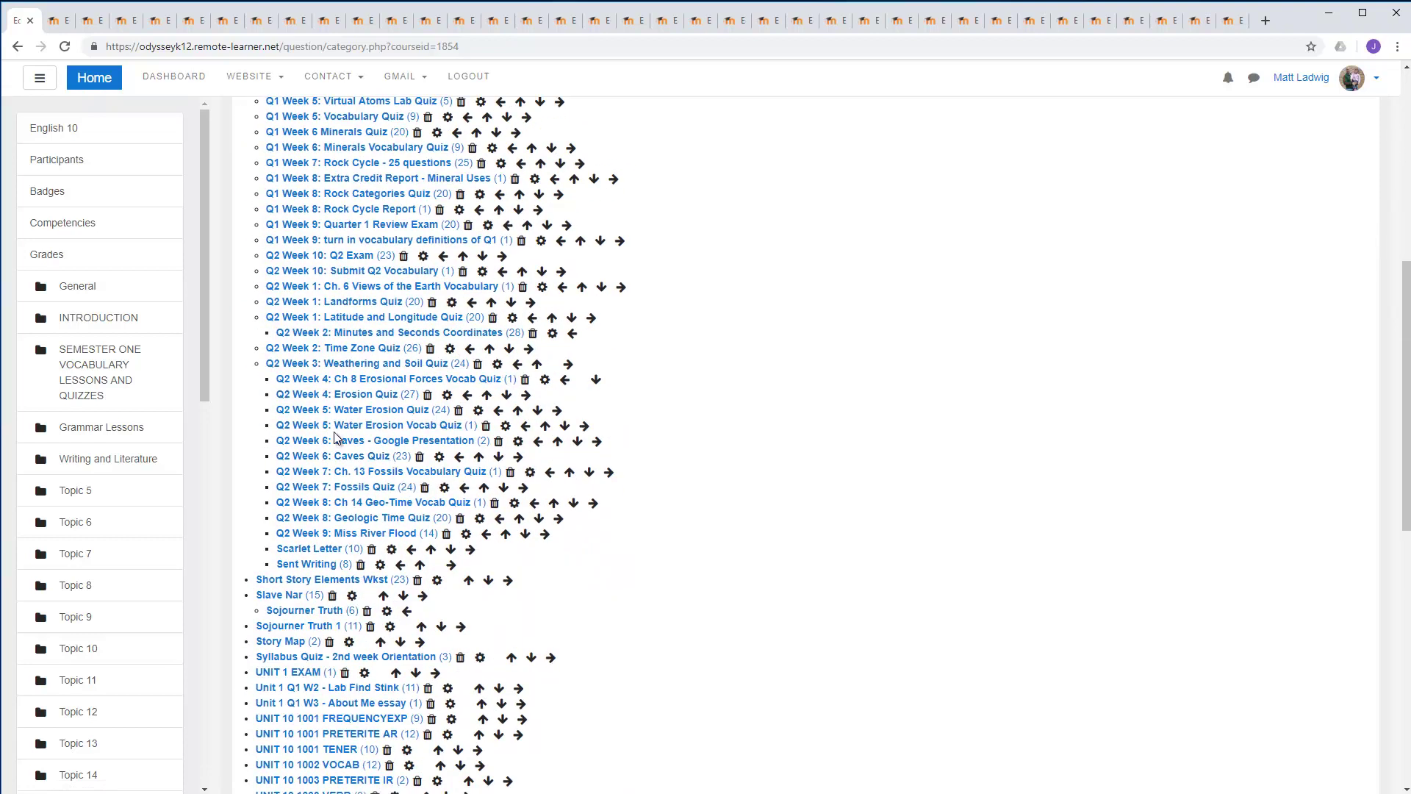
{"action": "scroll", "coordinate": [333, 419], "scroll_direction": "up", "scroll_amount": 5}
{"action": "scroll", "coordinate": [329, 401], "scroll_direction": "up", "scroll_amount": 1}
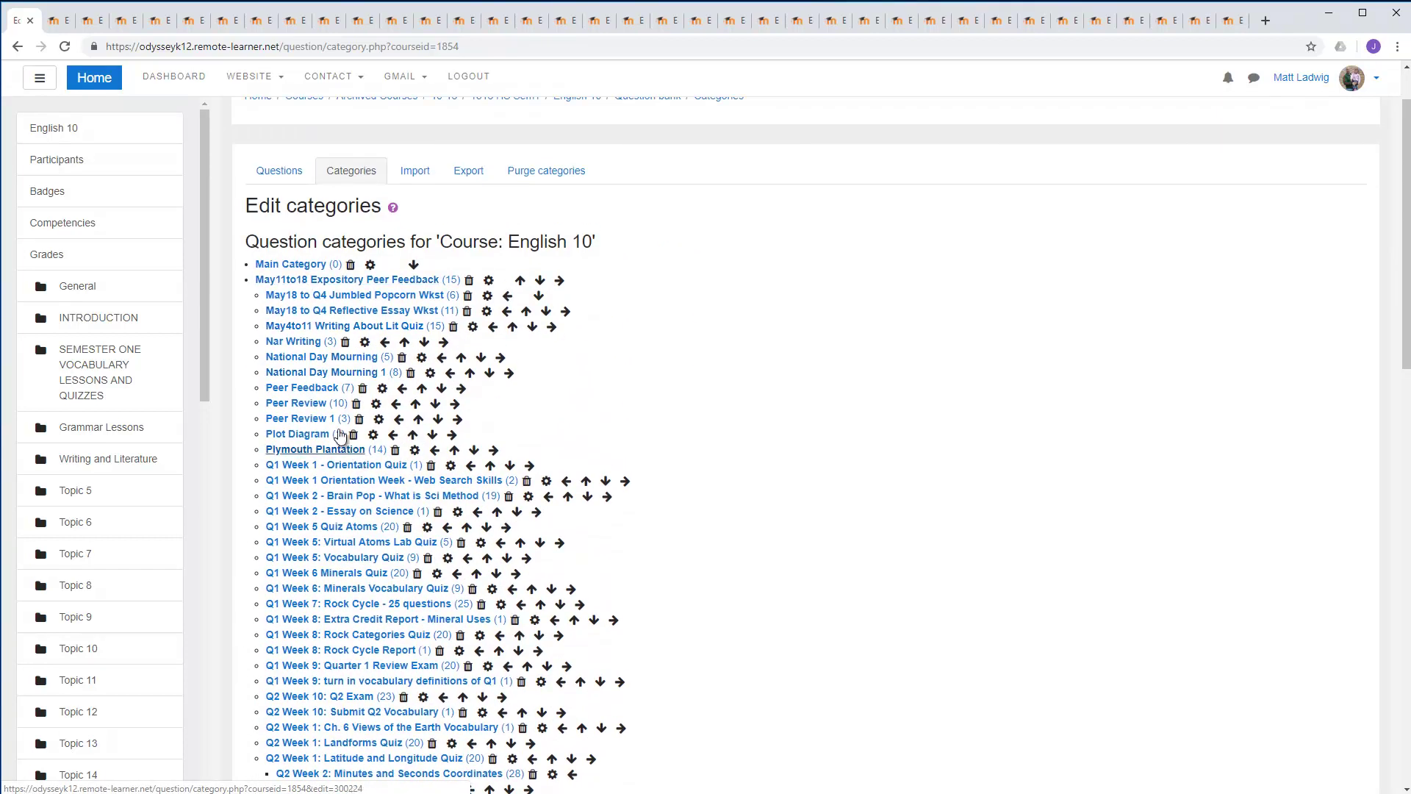
Step: Open the purge confirmation for May11to18 Expository Peer Feedback from the Purge categories page
{"action": "left_click", "coordinate": [554, 172]}
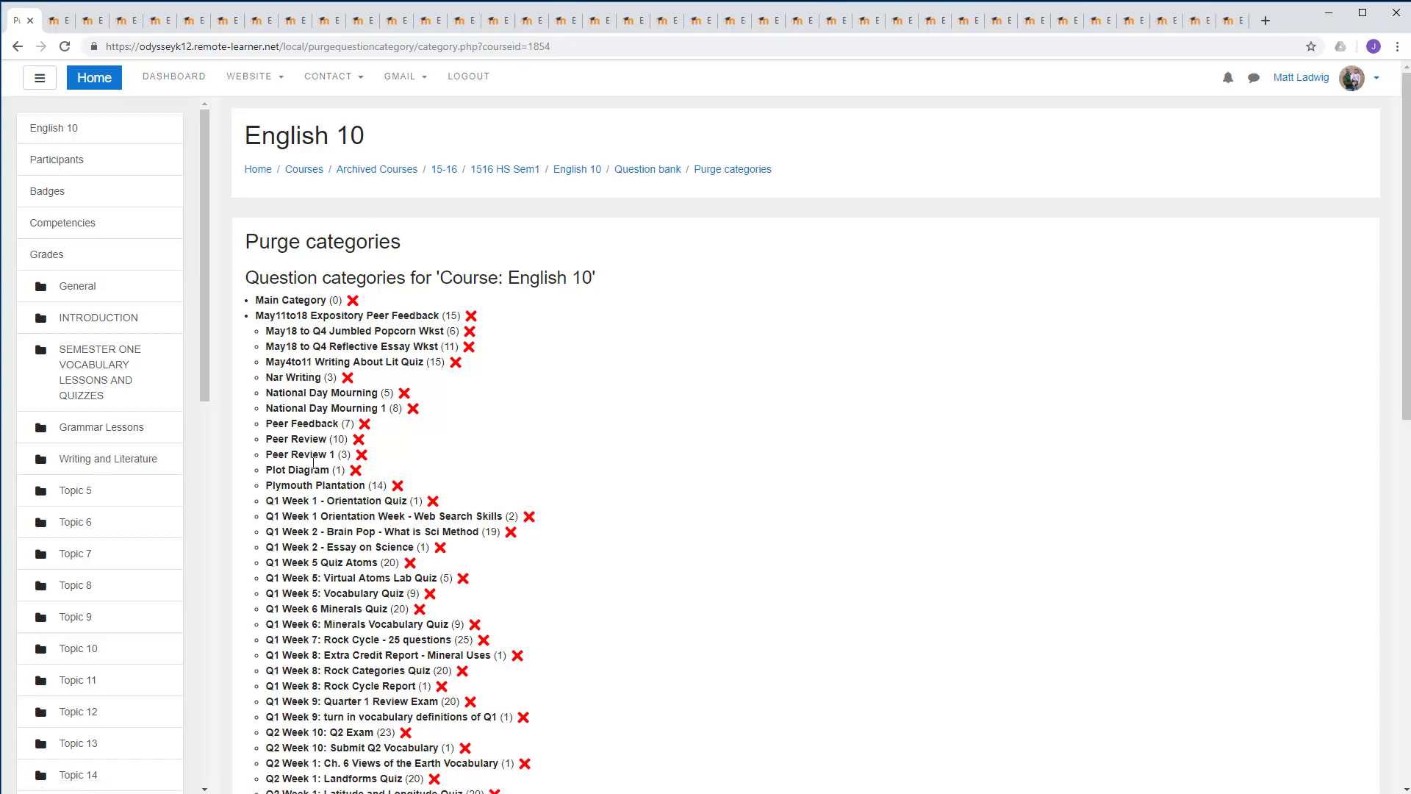
{"action": "left_click", "coordinate": [471, 315]}
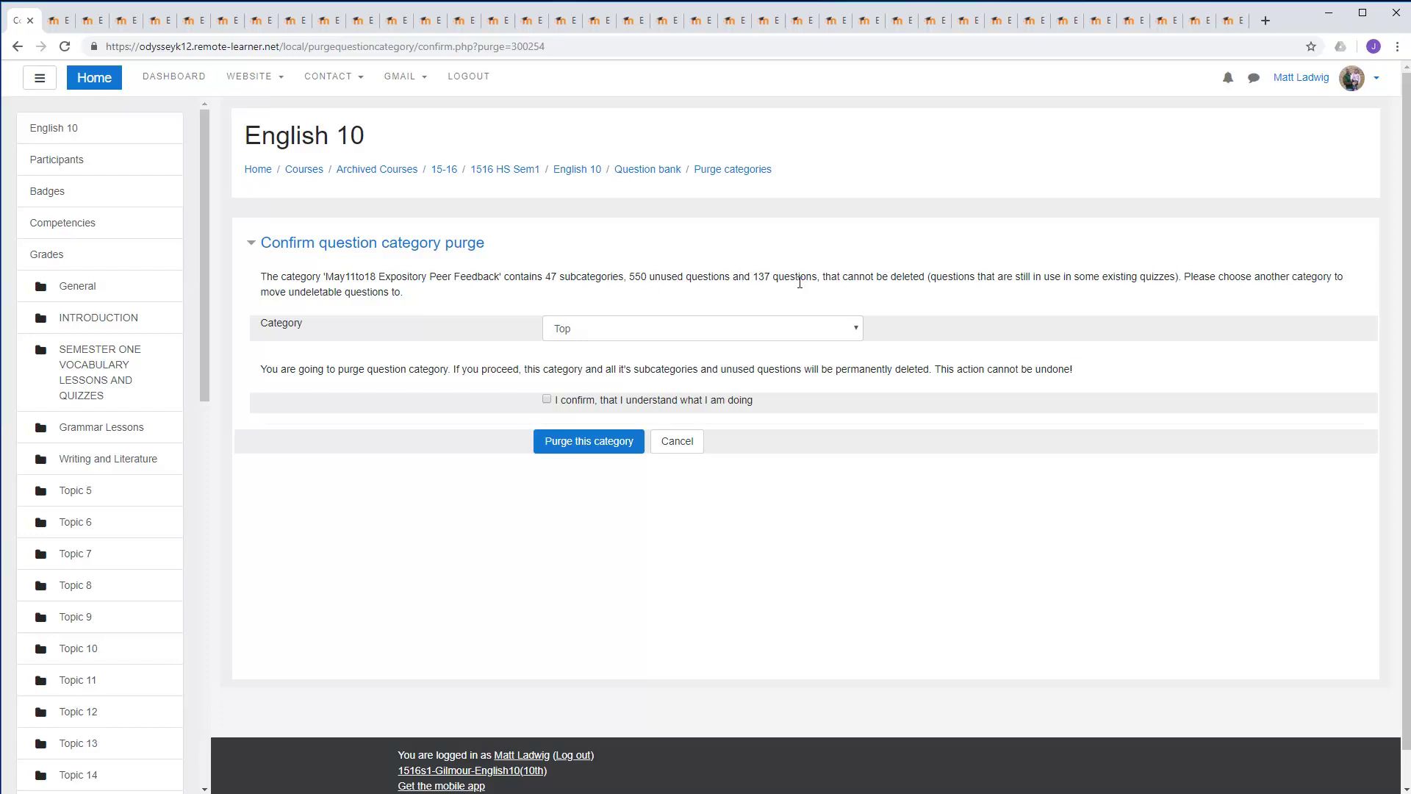
Step: Confirm and purge May11to18 Expository Peer Feedback, moving its in-use questions to Main Category
{"action": "left_click", "coordinate": [663, 333]}
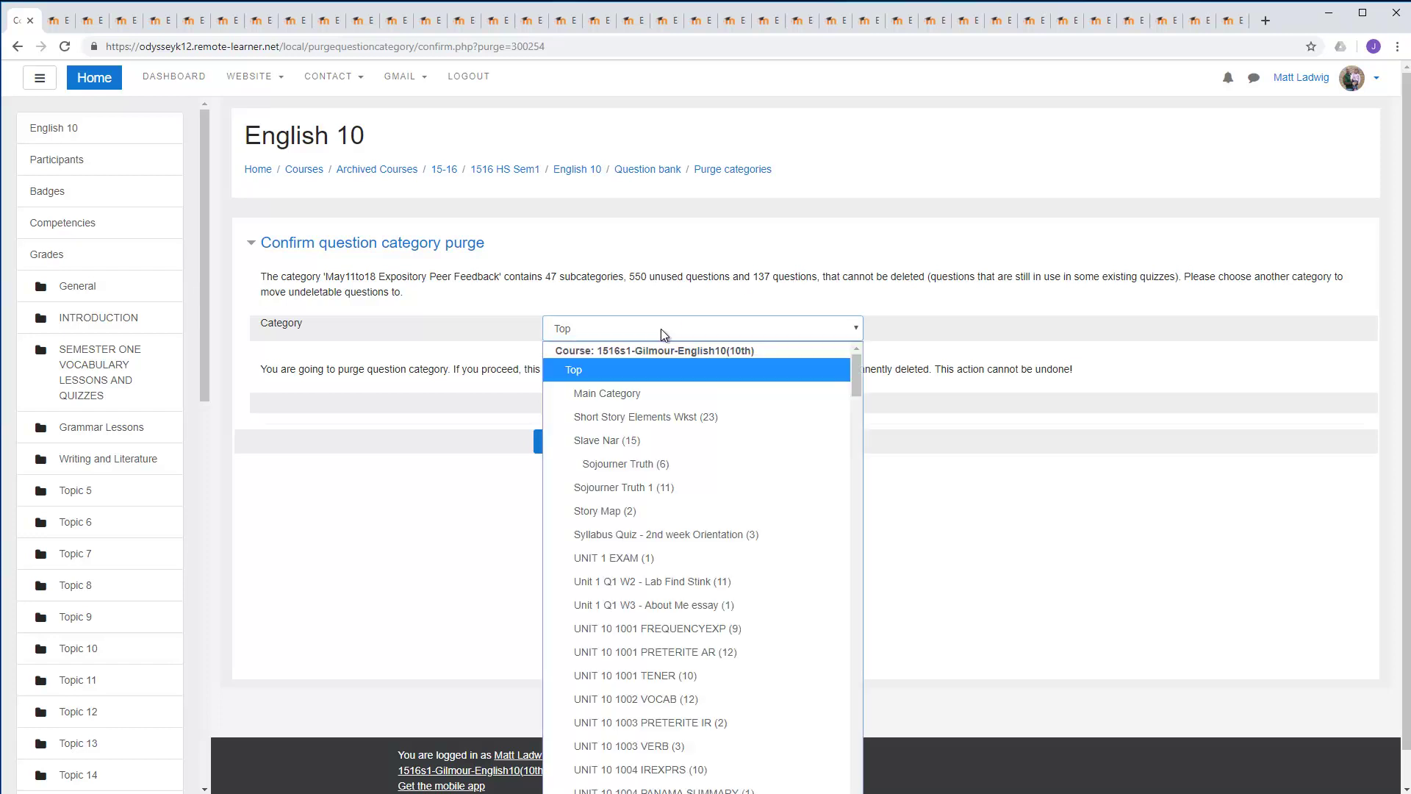
{"action": "left_click", "coordinate": [621, 393]}
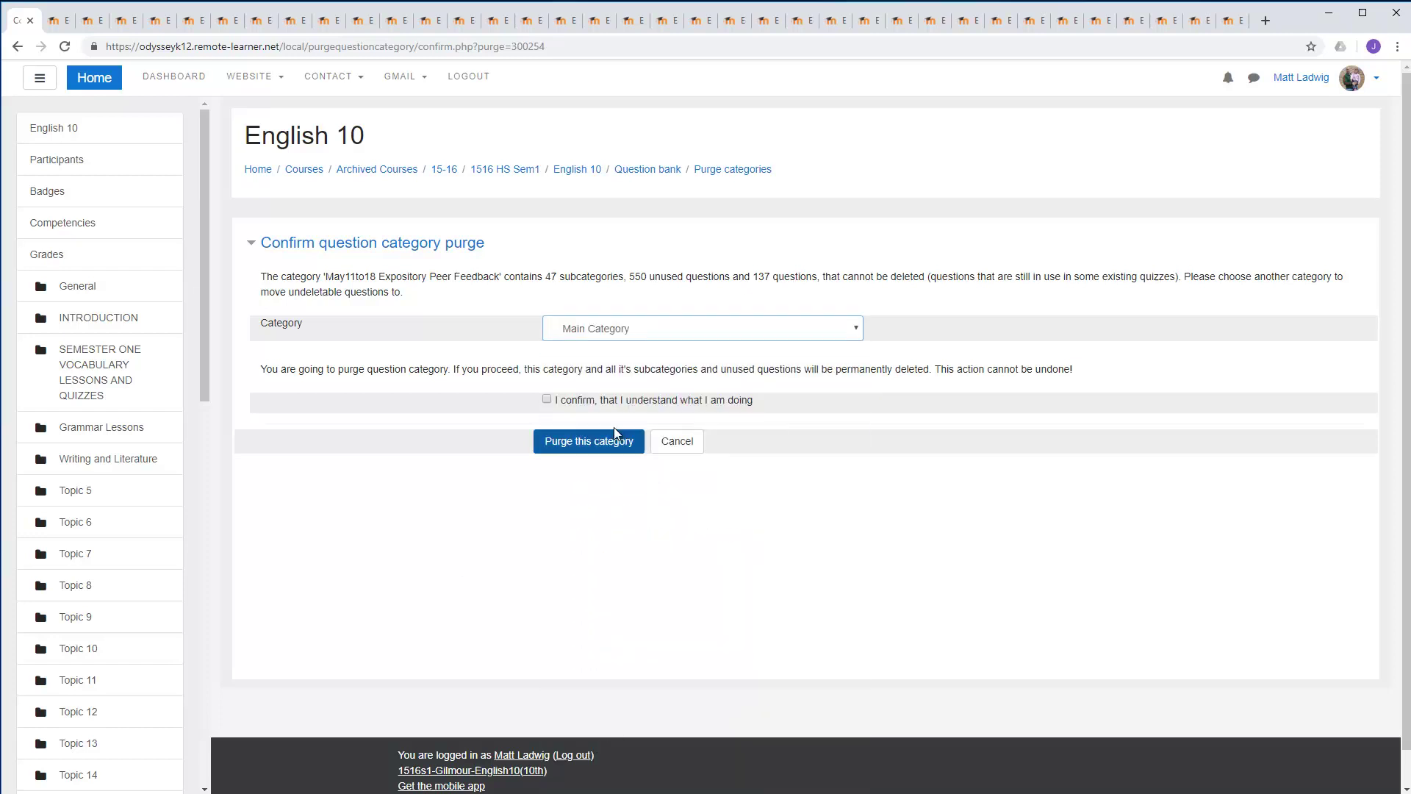
{"action": "left_click", "coordinate": [547, 401]}
{"action": "left_click", "coordinate": [594, 443]}
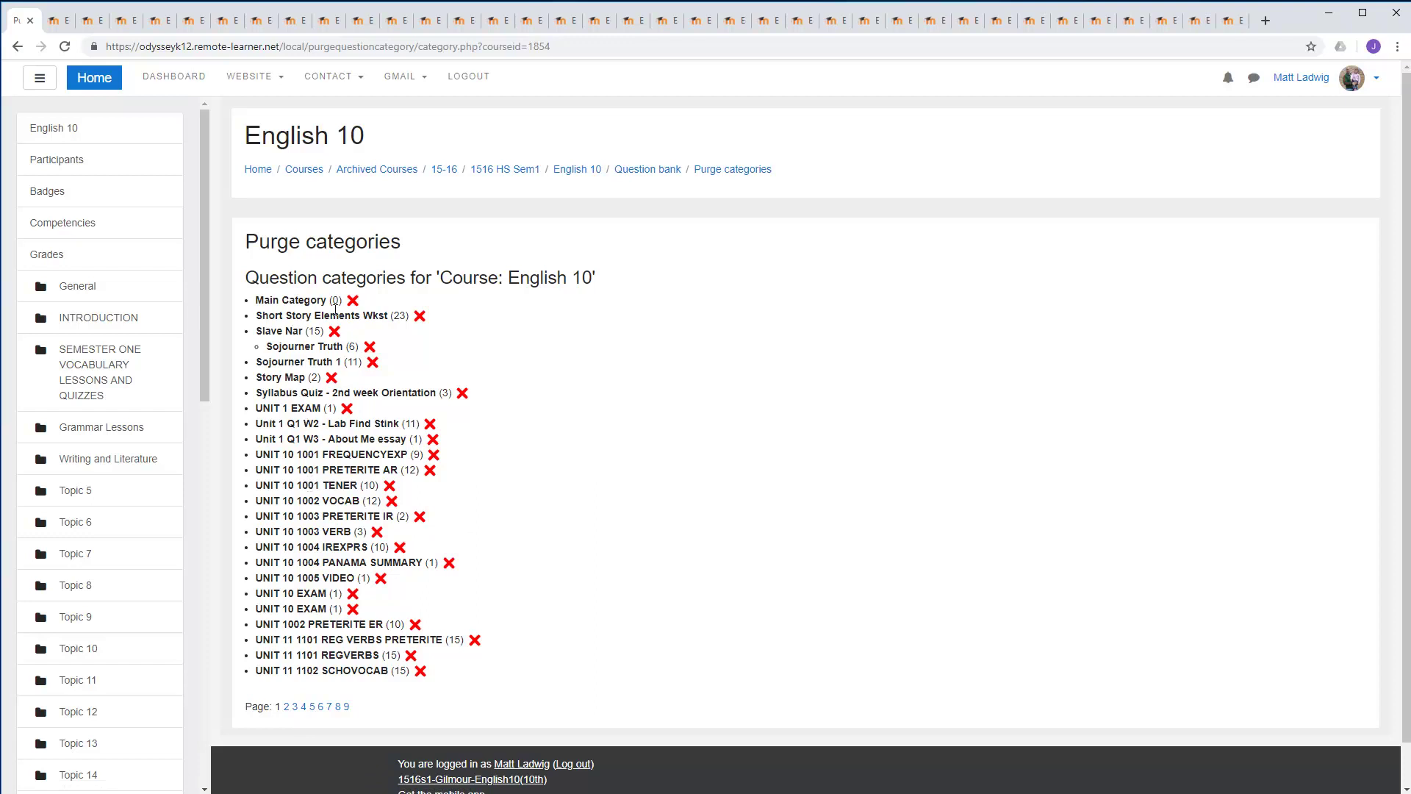
Step: Return to the question bank, select Main Category, and re-enable 'Also show old questions'
{"action": "left_click", "coordinate": [647, 170]}
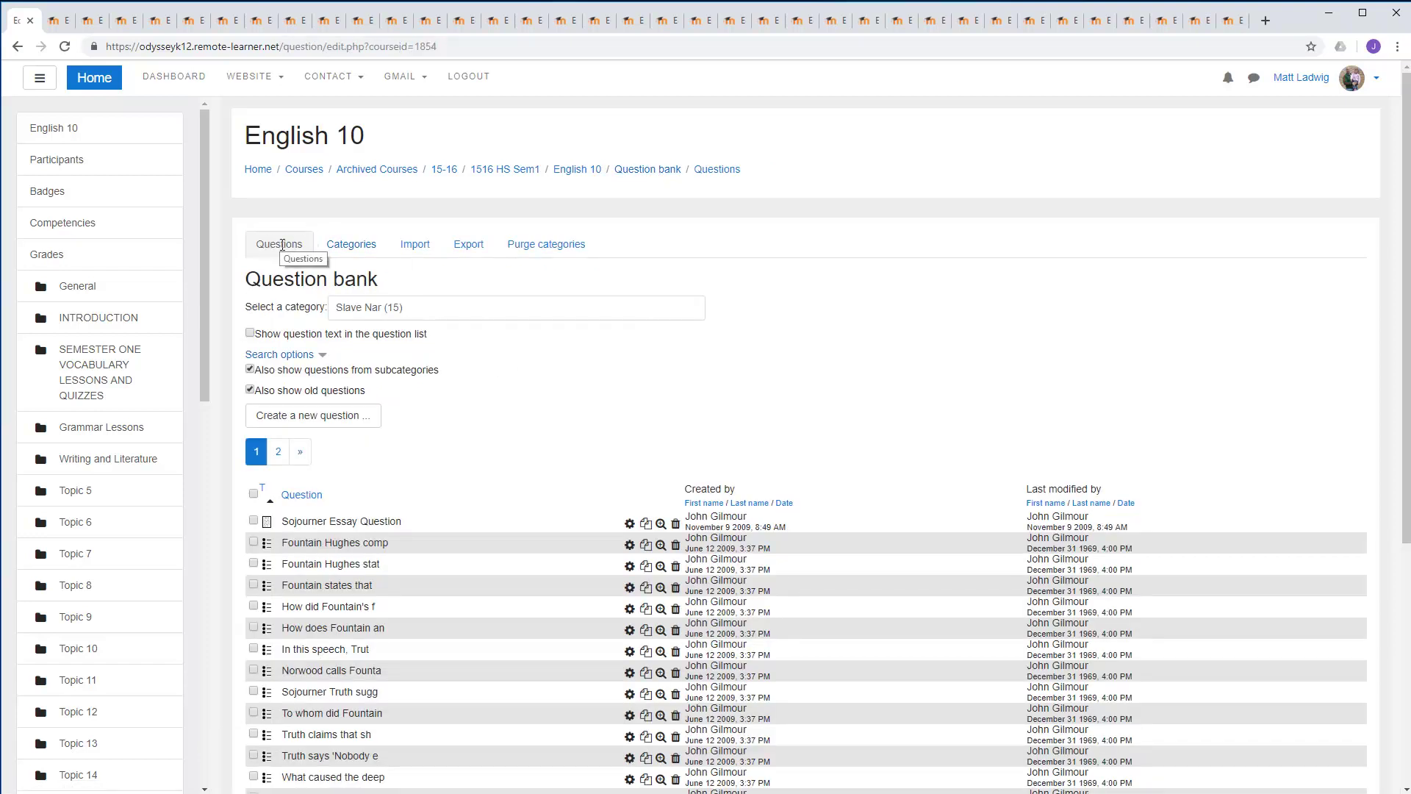
{"action": "left_click", "coordinate": [359, 307]}
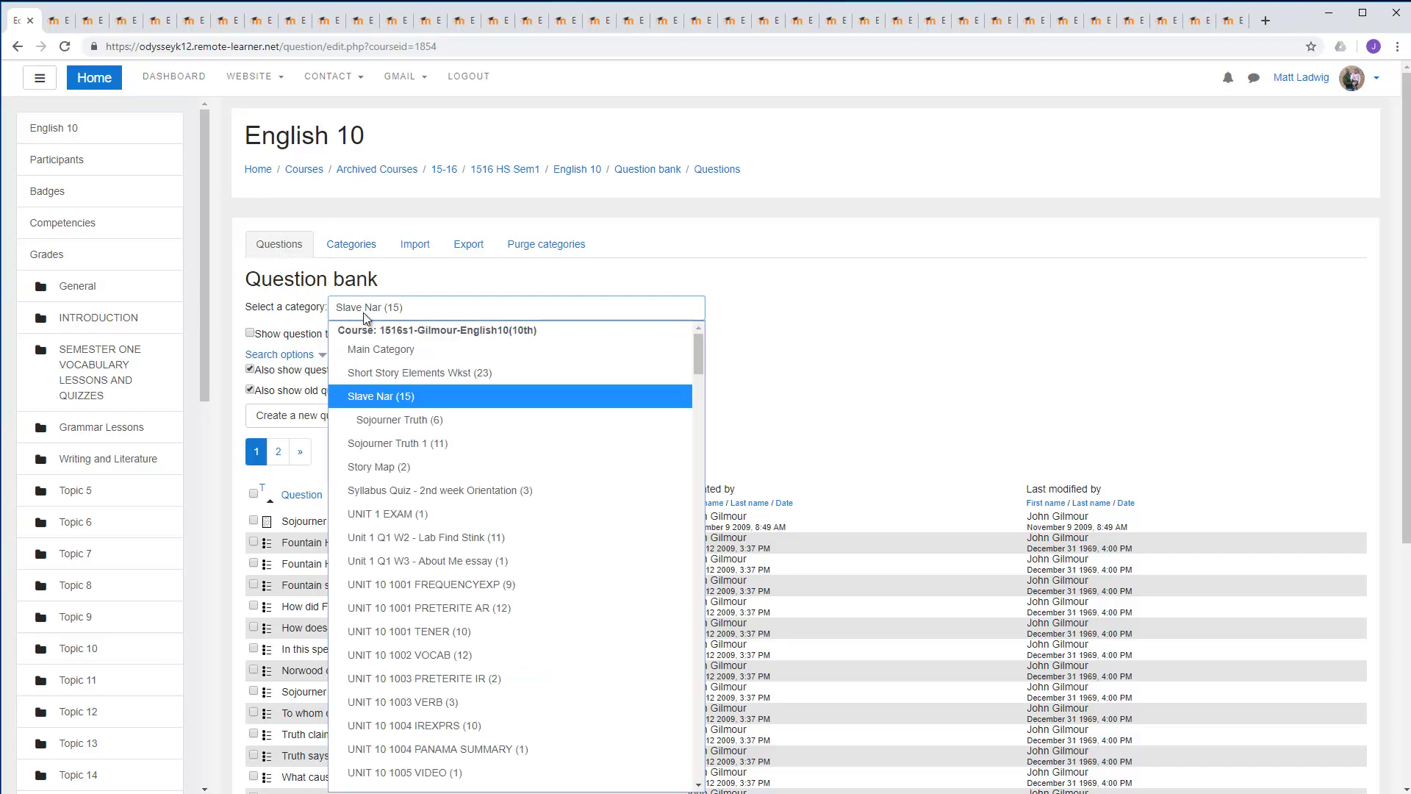
{"action": "left_click", "coordinate": [376, 349]}
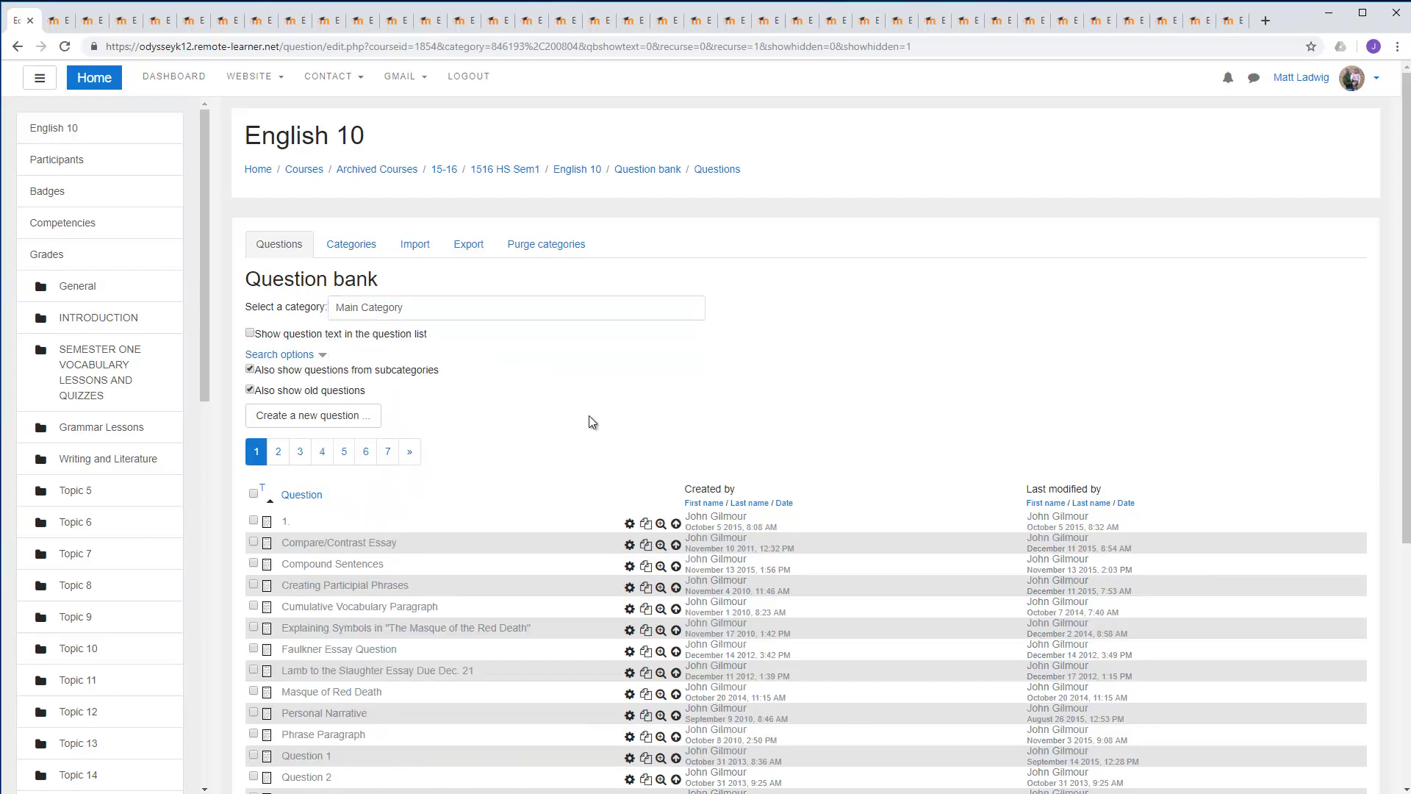
{"action": "left_click", "coordinate": [250, 390]}
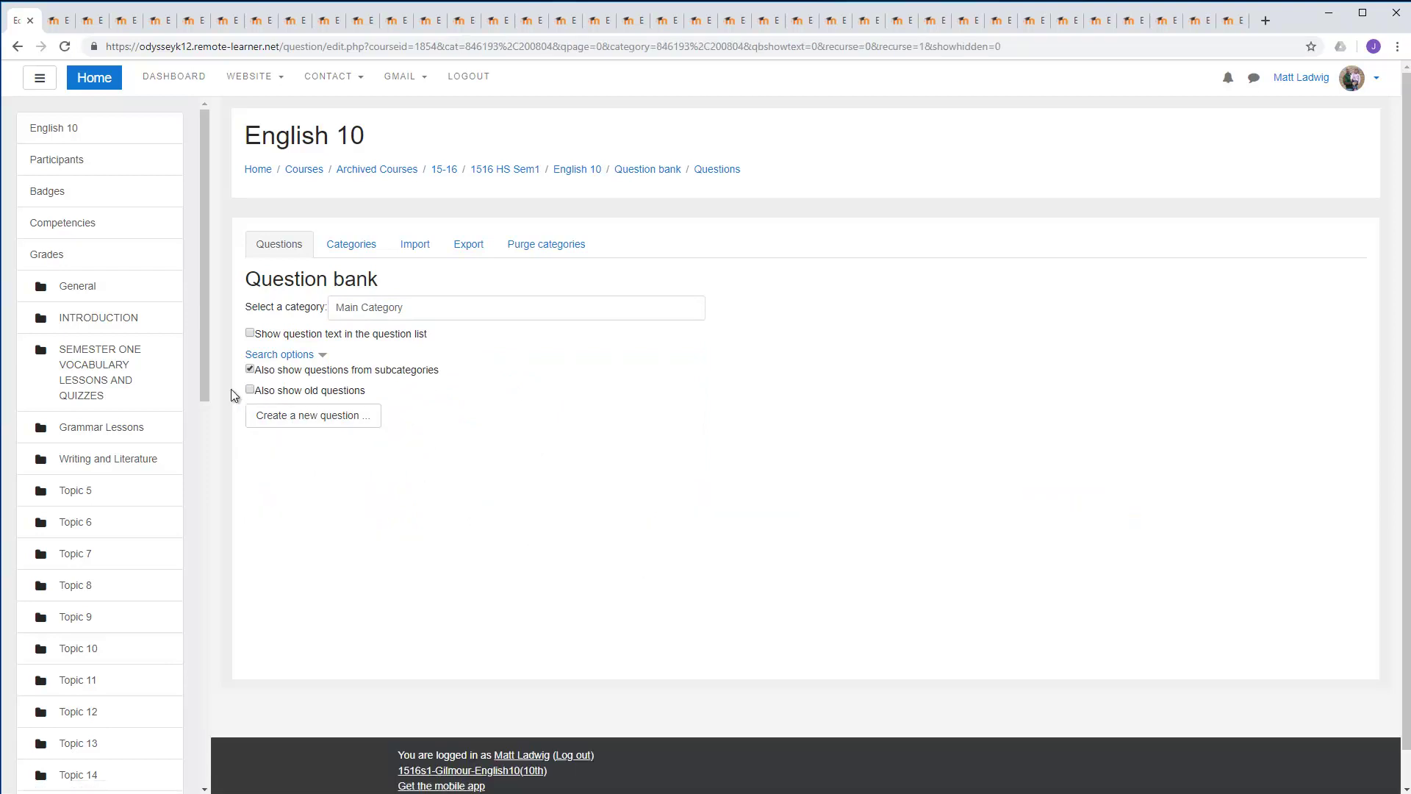
{"action": "left_click", "coordinate": [250, 389]}
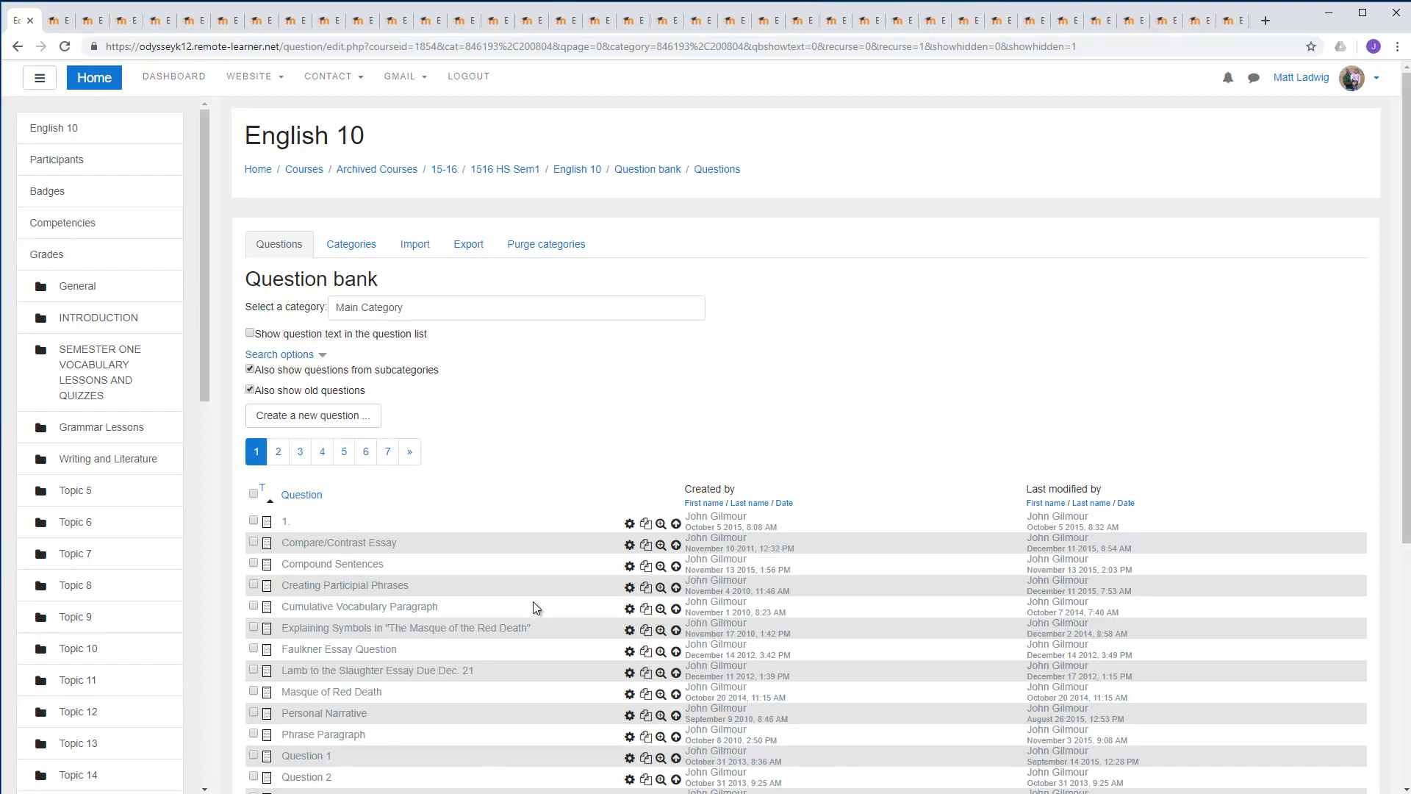
{"action": "scroll", "coordinate": [516, 494], "scroll_direction": "down", "scroll_amount": 3}
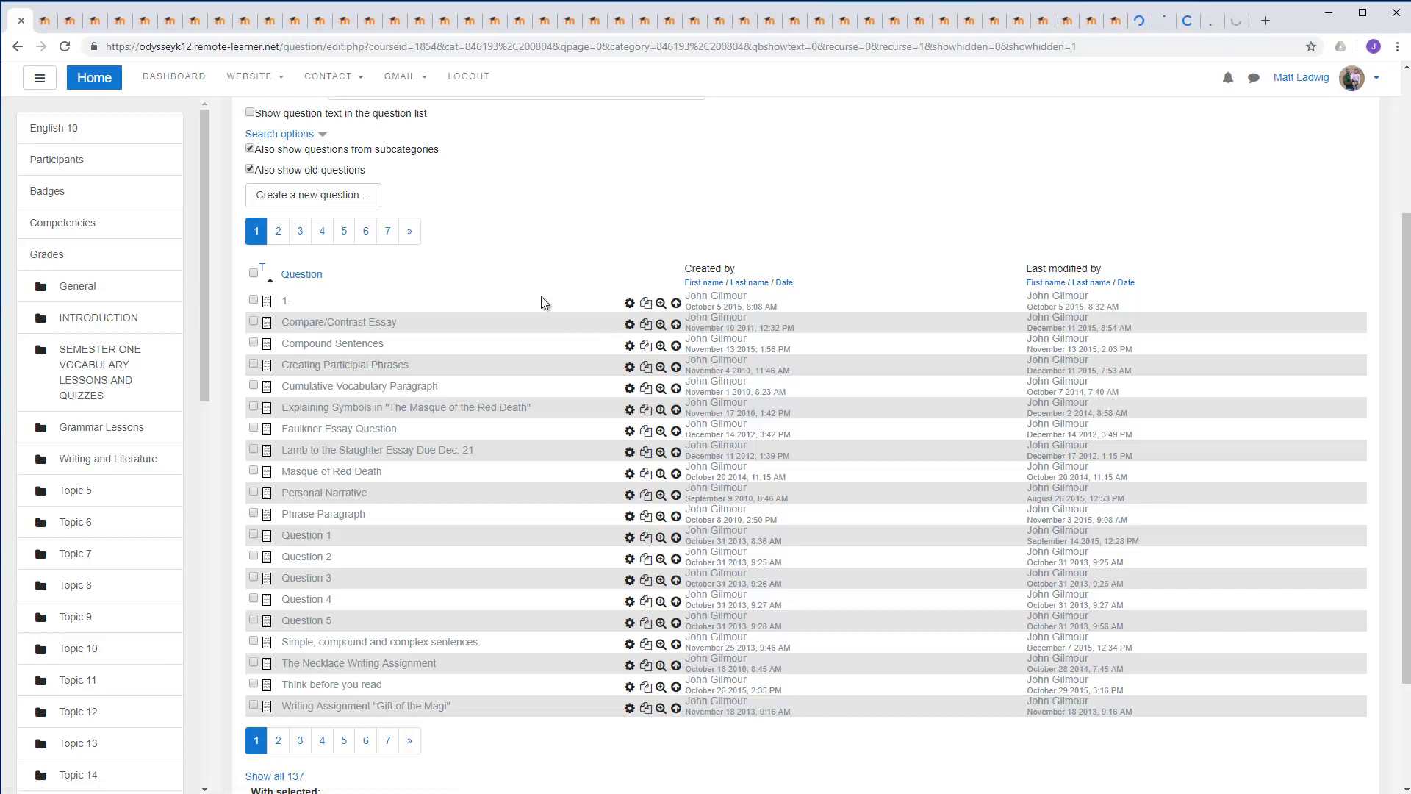
{"action": "scroll", "coordinate": [458, 296], "scroll_direction": "up", "scroll_amount": 2}
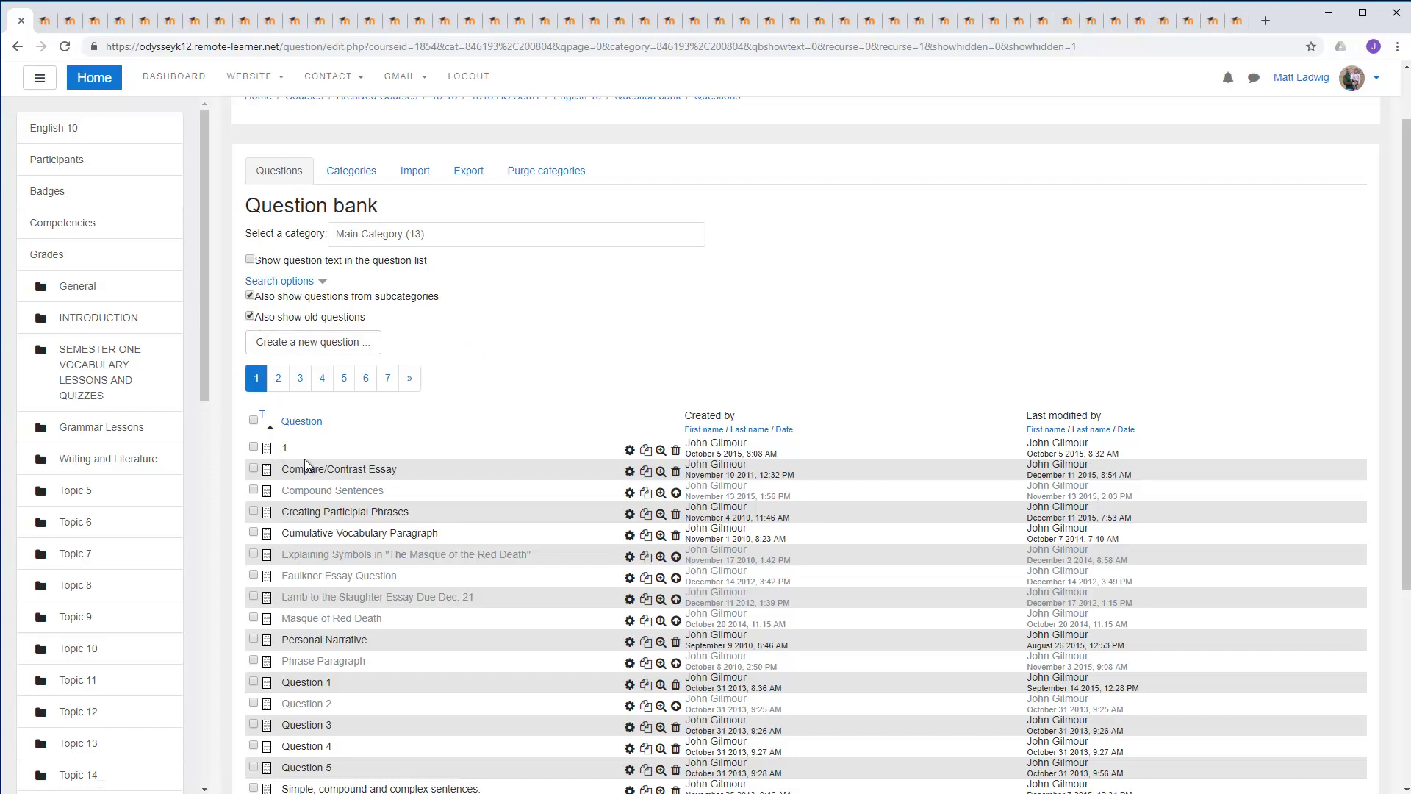
{"action": "left_click", "coordinate": [250, 316]}
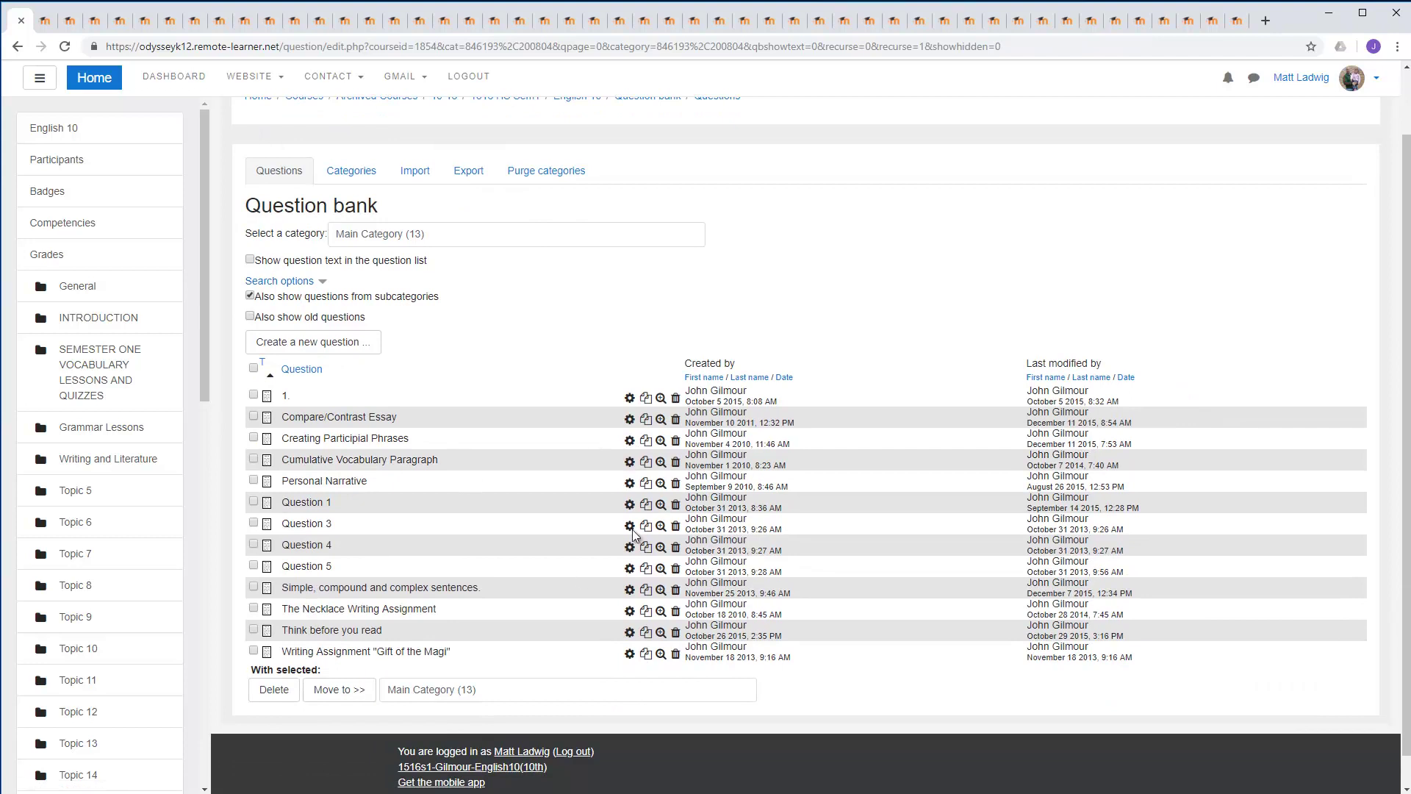
{"action": "left_click", "coordinate": [250, 316]}
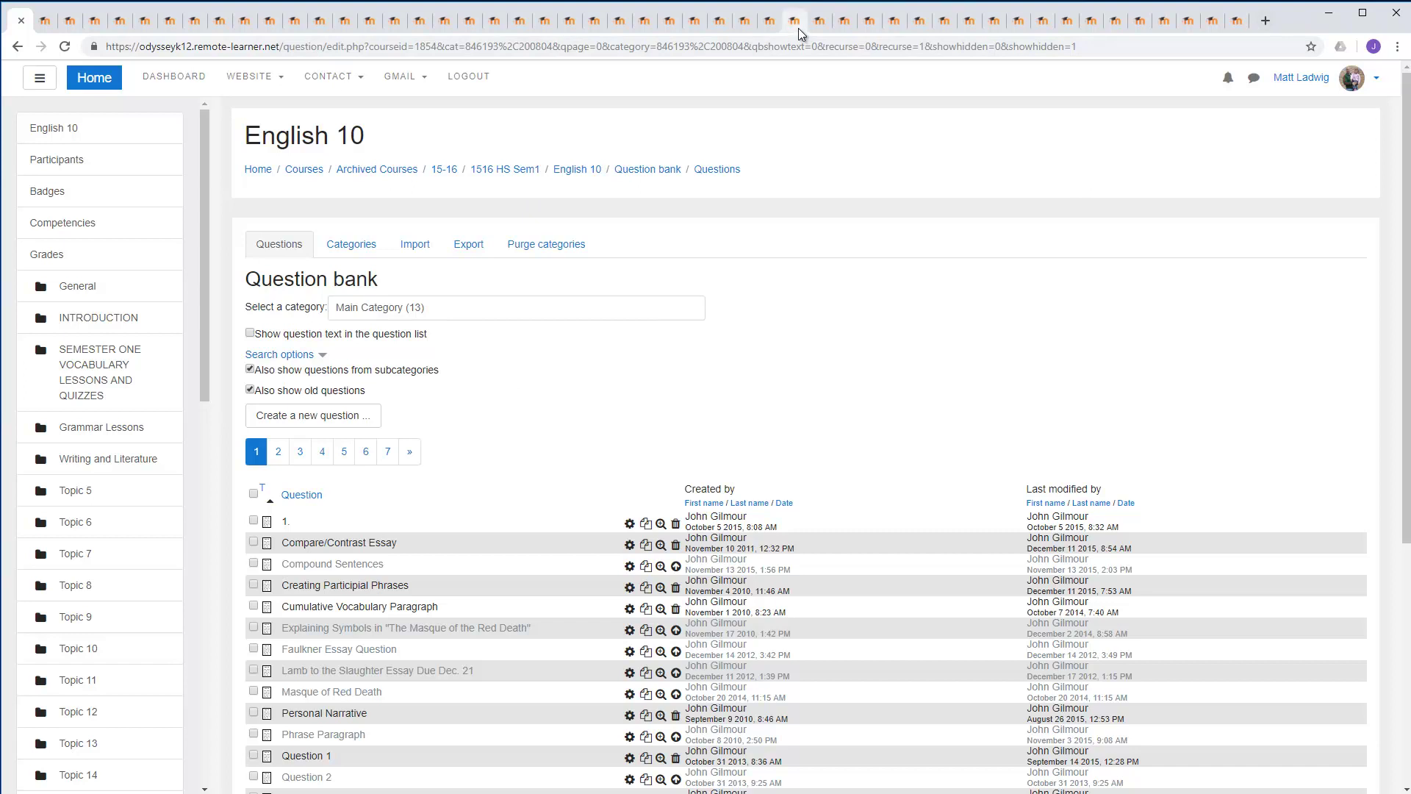
Step: Split the question bank tab into its own window, close the old window, and maximize it
{"action": "left_click", "coordinate": [51, 24]}
{"action": "left_click", "coordinate": [21, 27]}
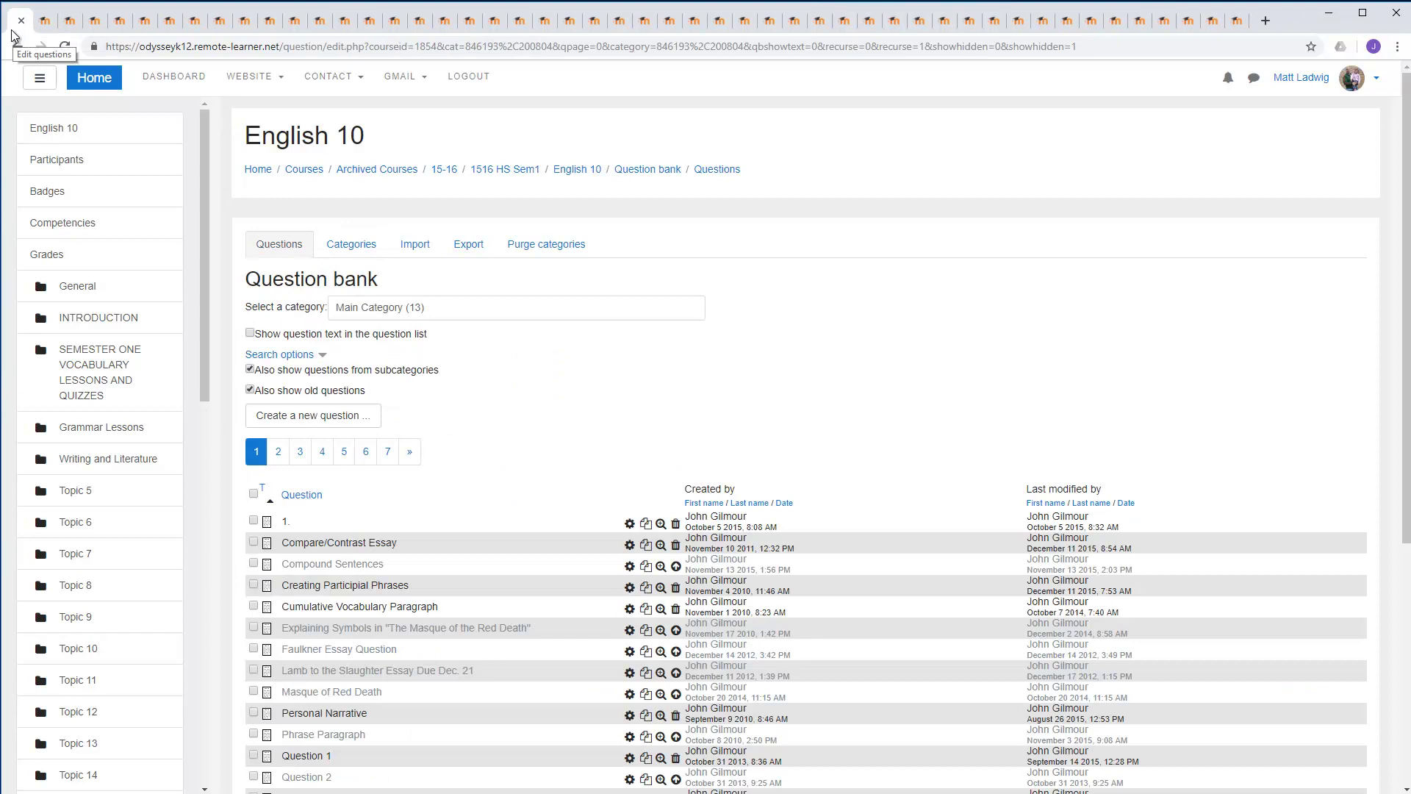
{"action": "left_click_drag", "start_coordinate": [12, 35], "coordinate": [47, 150]}
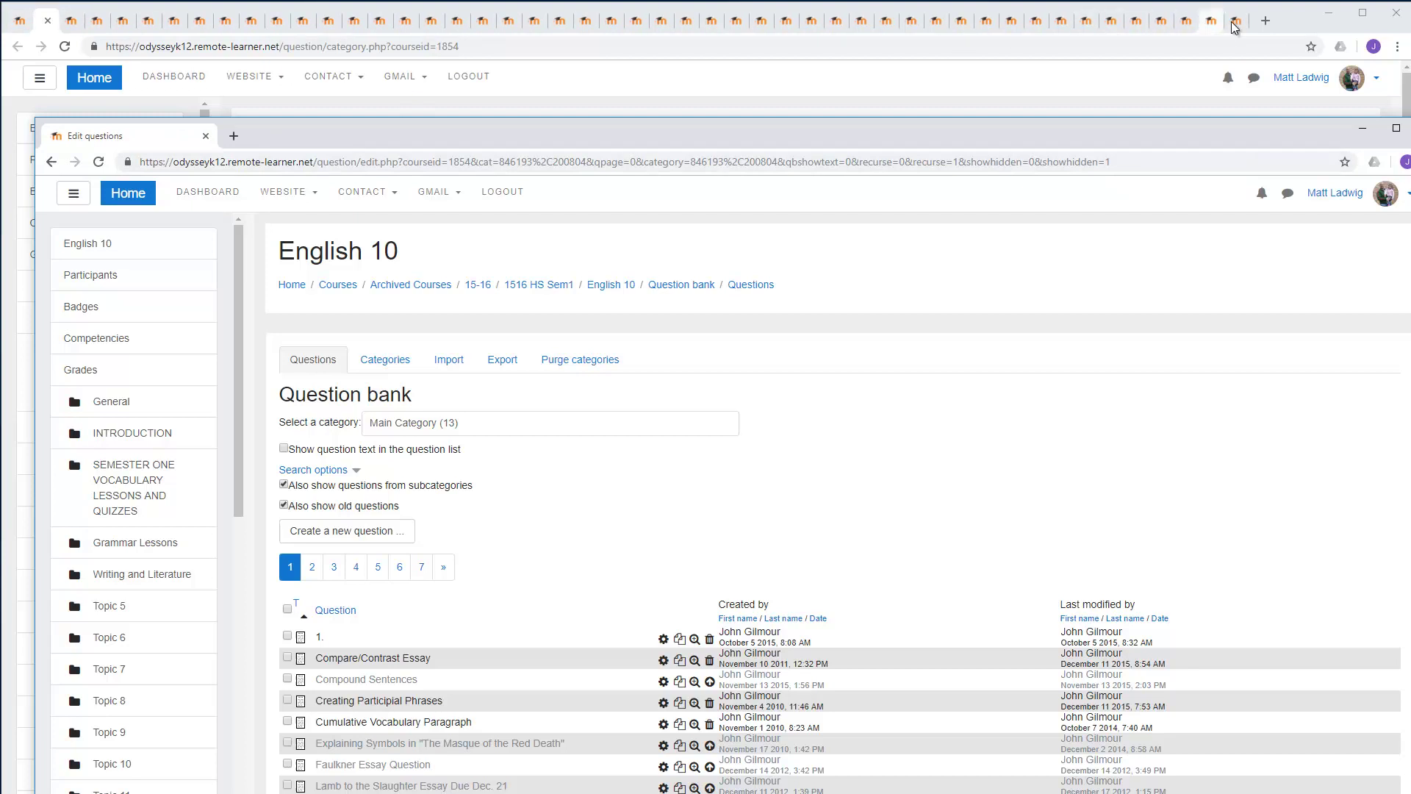
{"action": "left_click", "coordinate": [1397, 14]}
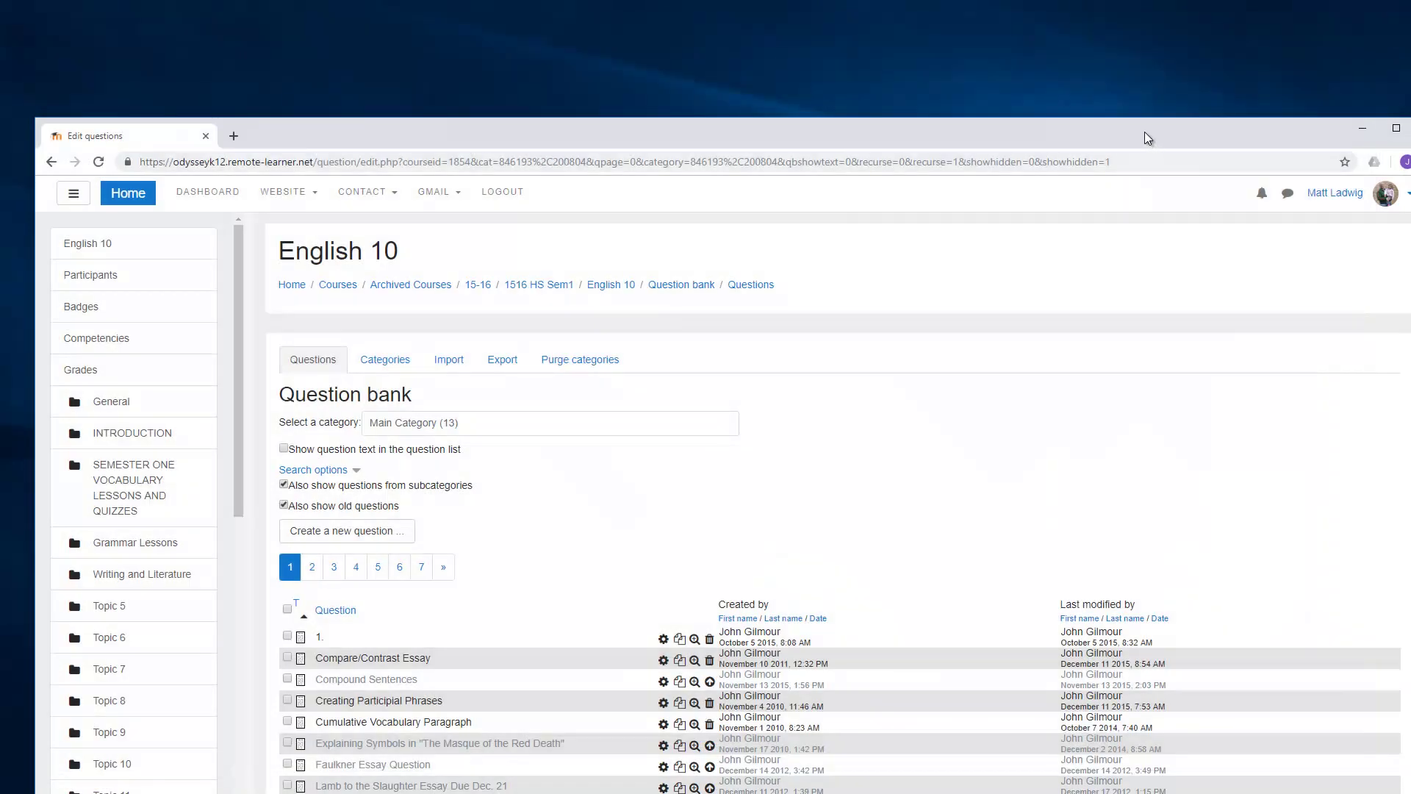
{"action": "left_click_drag", "start_coordinate": [1145, 138], "coordinate": [1089, 24]}
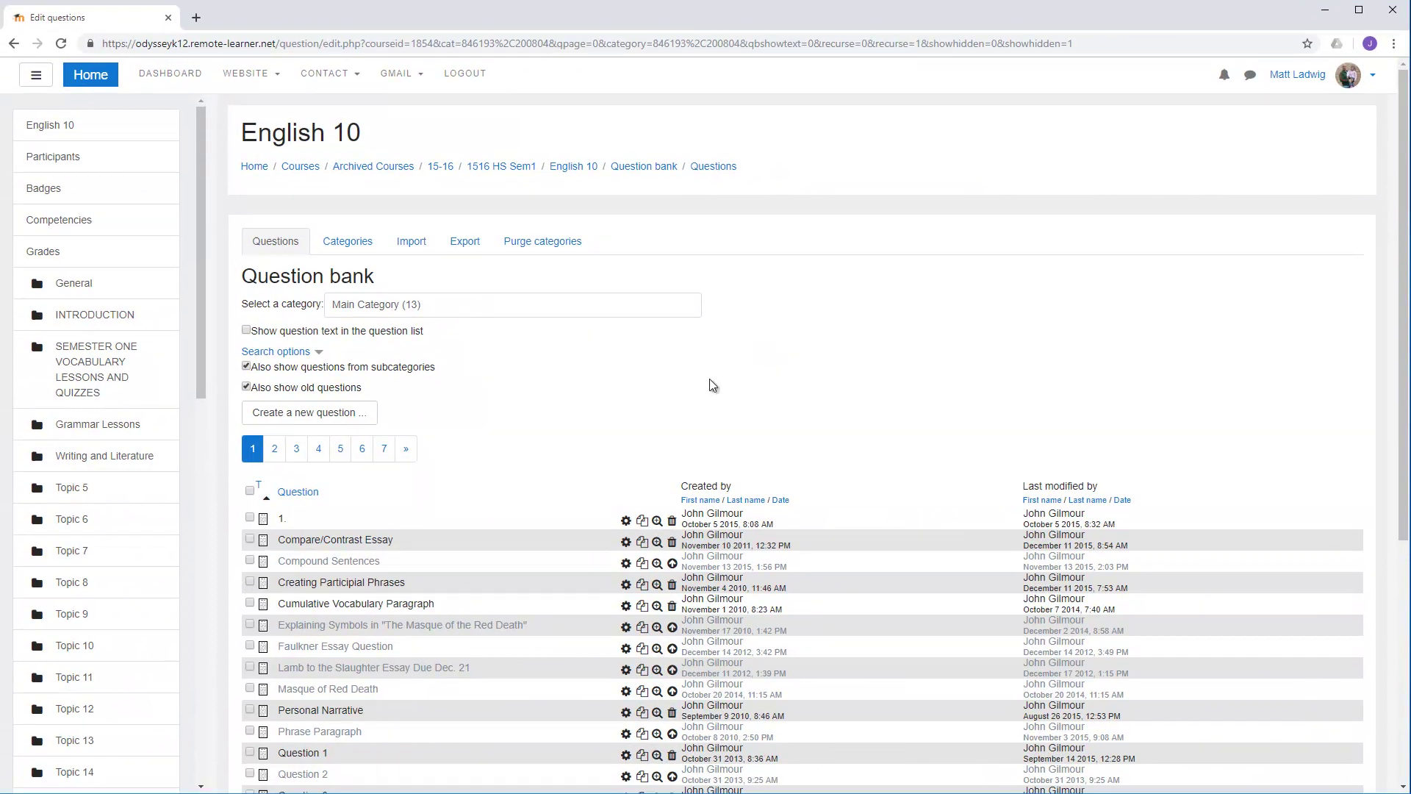